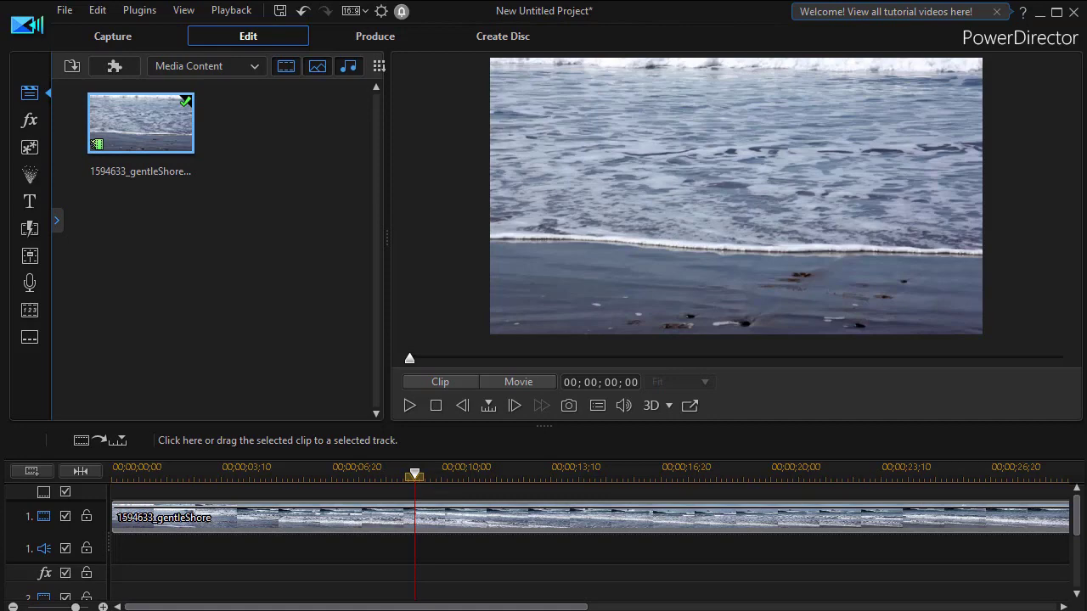
Play the 1594633_gentleShore beach clip in the preview and pause it at 00;00;07;16.
click(407, 406)
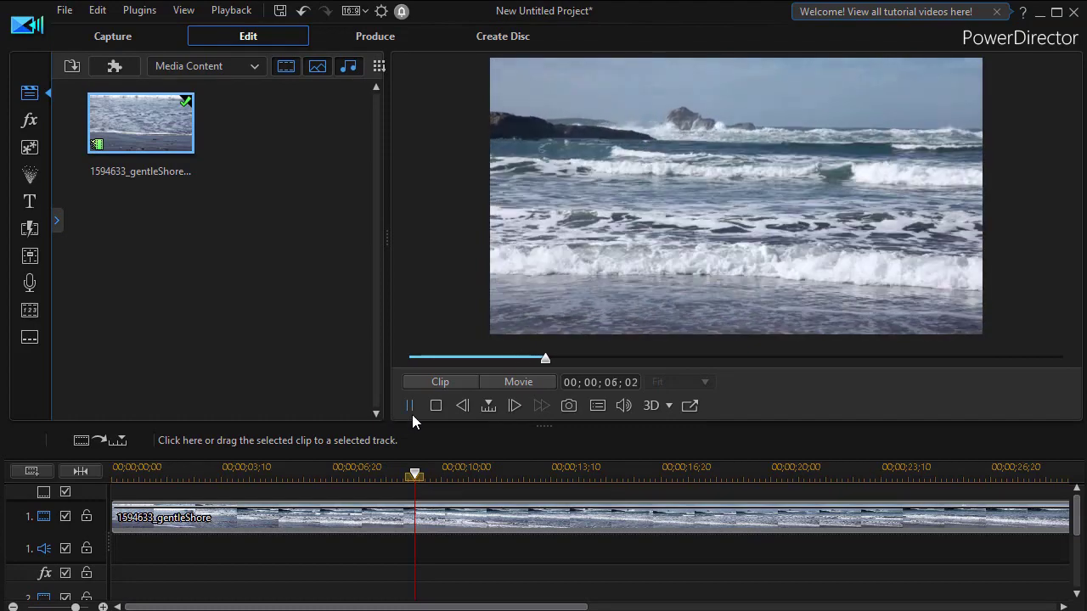
click(409, 407)
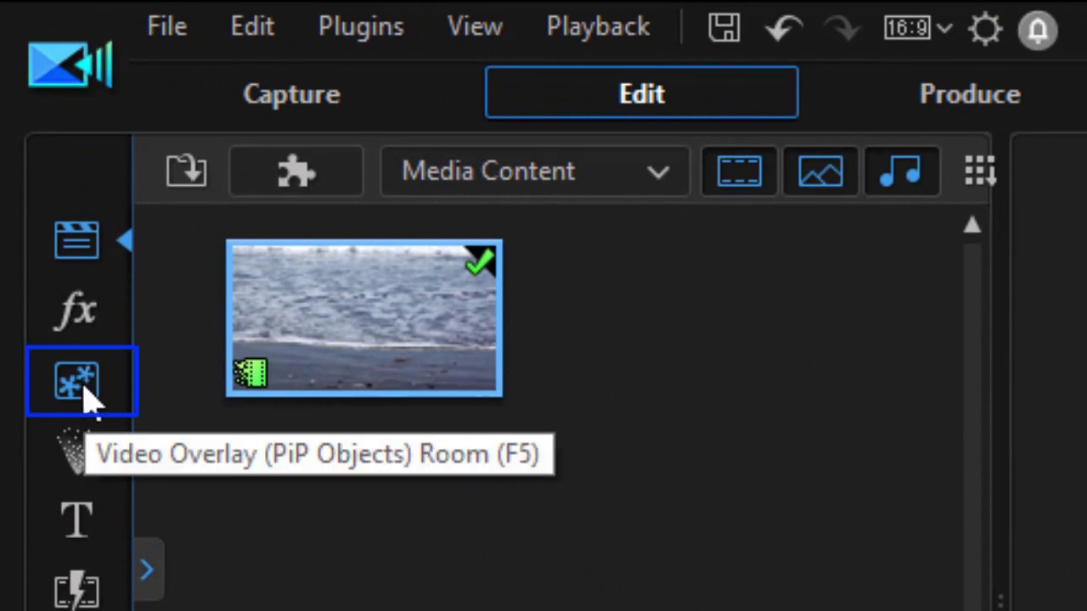
Switch to the Video Overlay objects library and launch Shape Designer with a default rectangle.
click(85, 398)
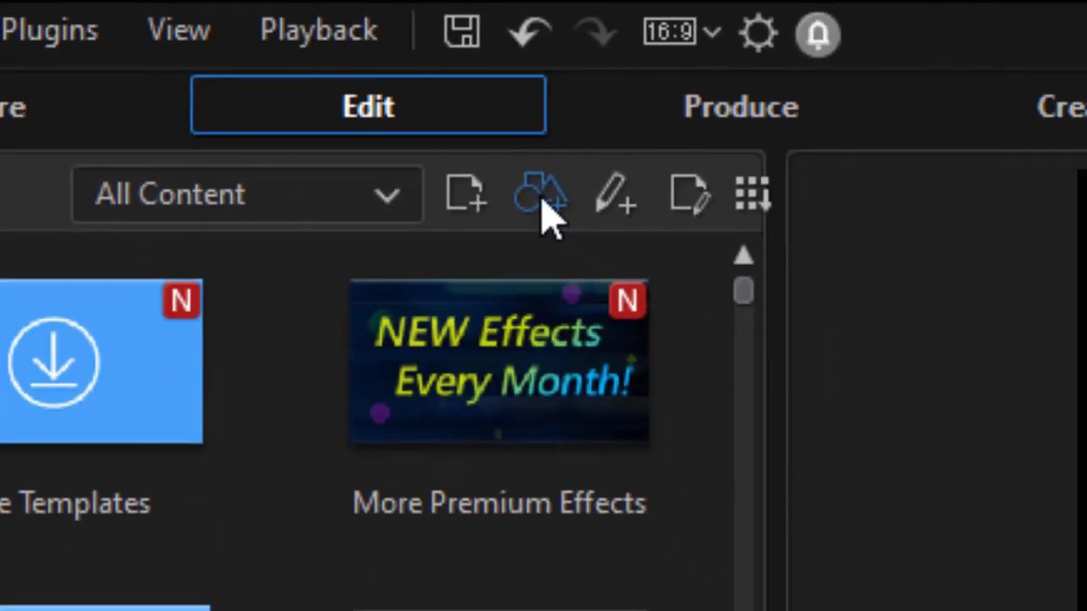
click(652, 270)
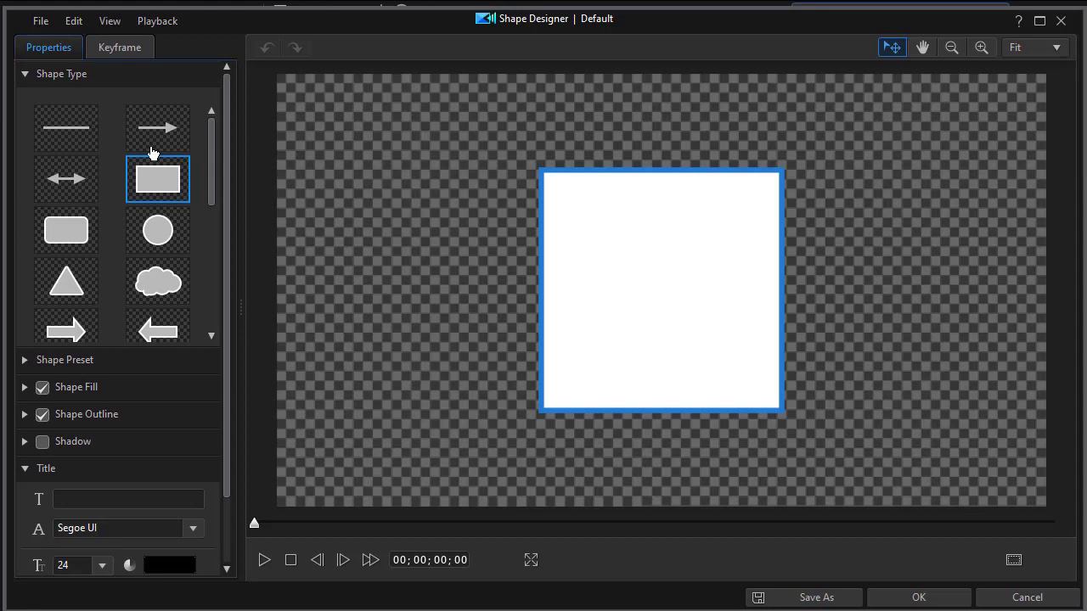
Cycle the shape through line, arrow, double arrow, rounded rectangle, circle and triangle, ending on cloud.
click(59, 129)
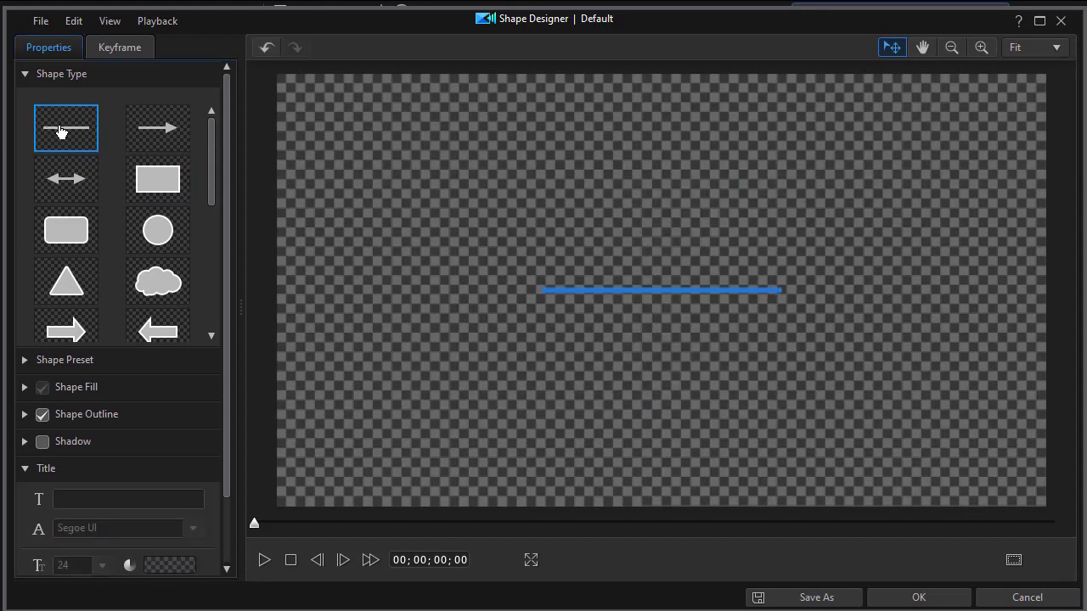
click(170, 139)
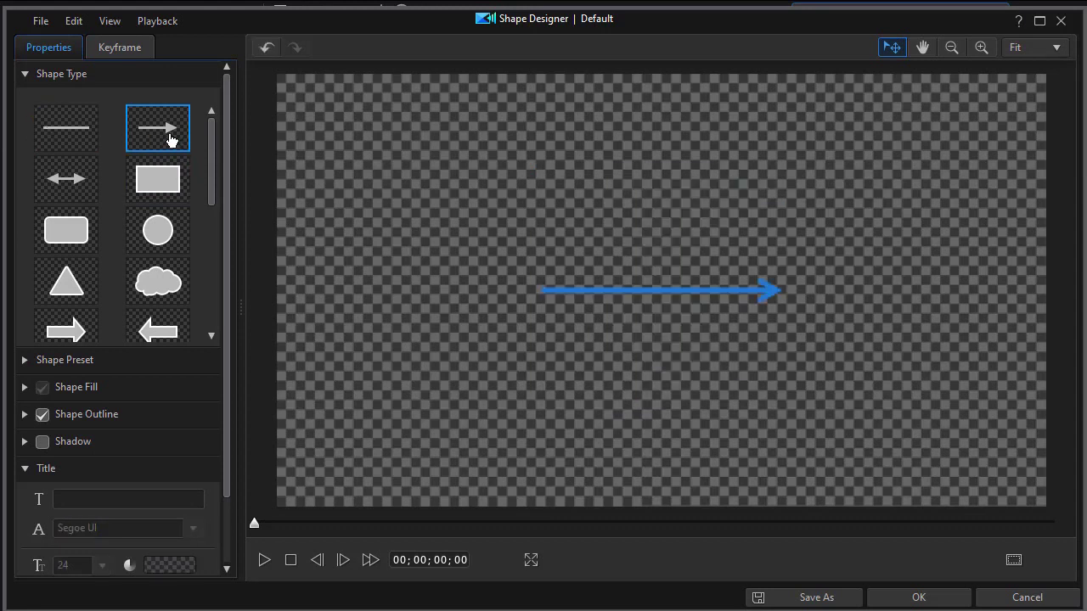
click(61, 186)
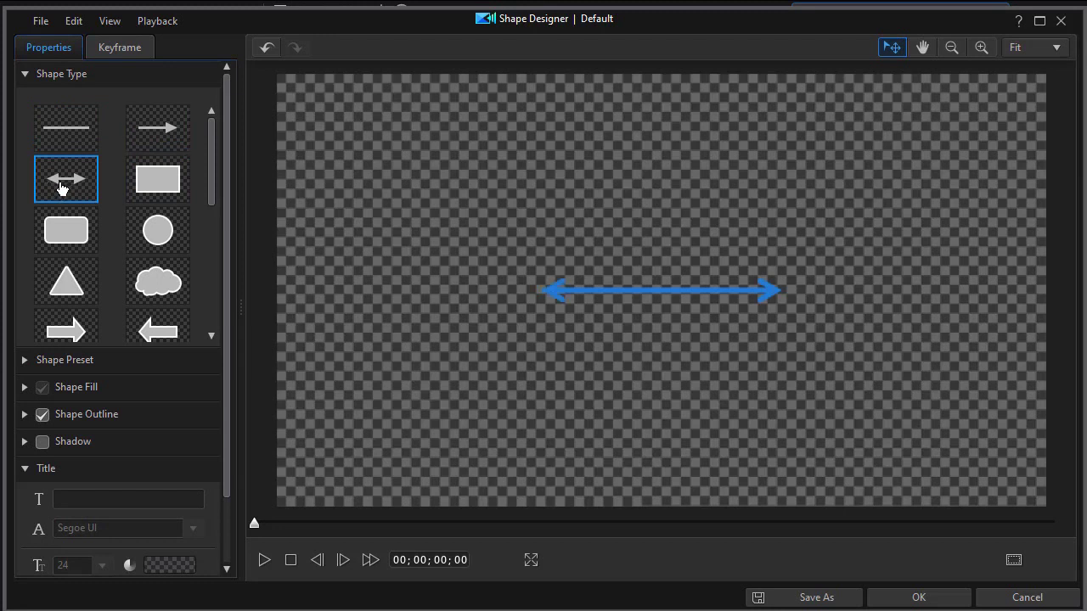
click(65, 231)
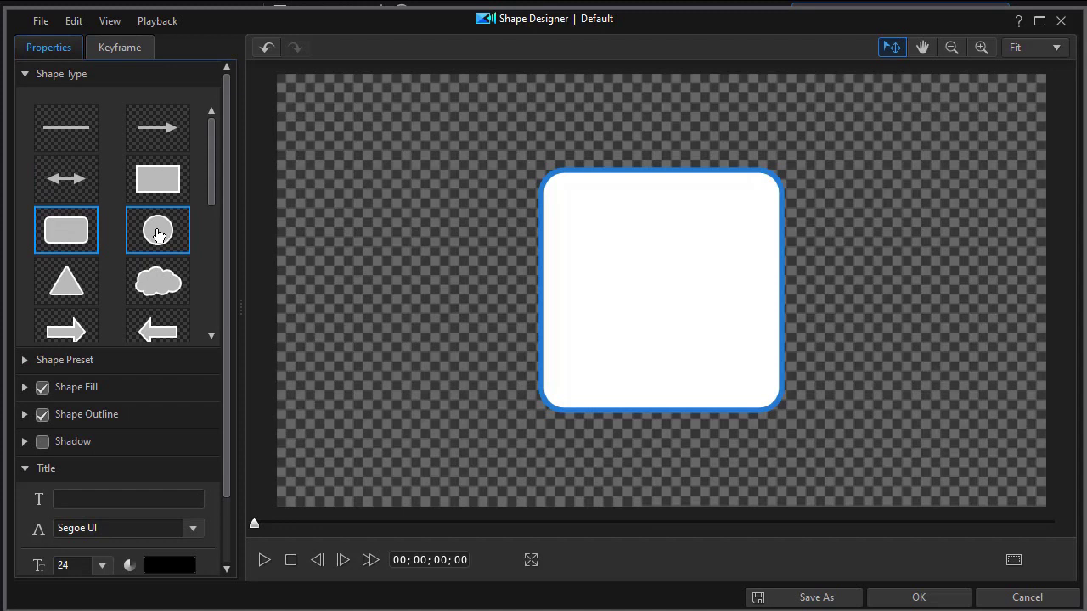
click(162, 235)
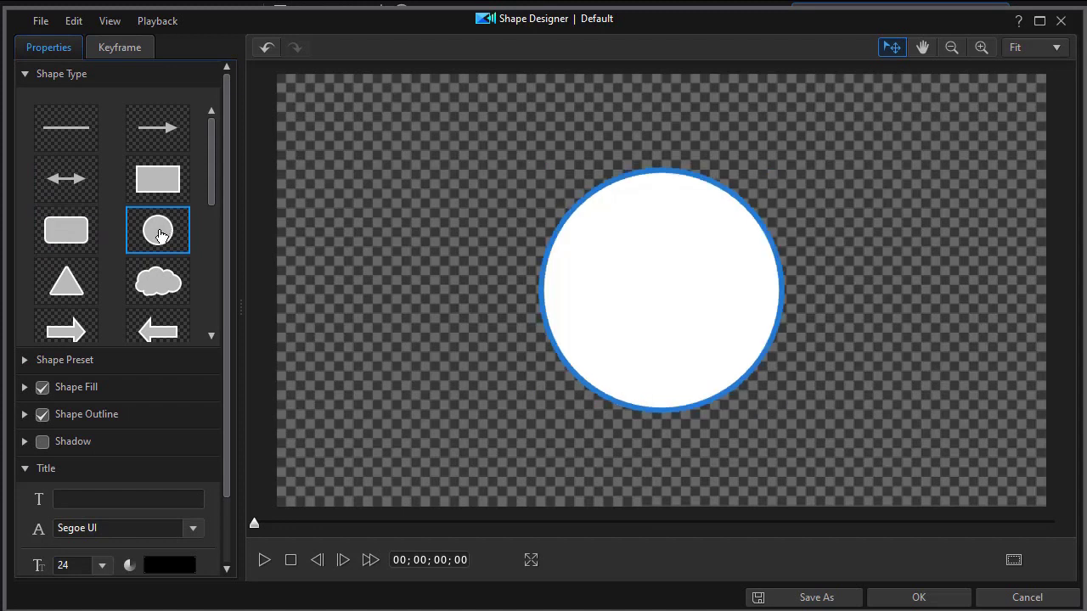
click(57, 285)
click(177, 285)
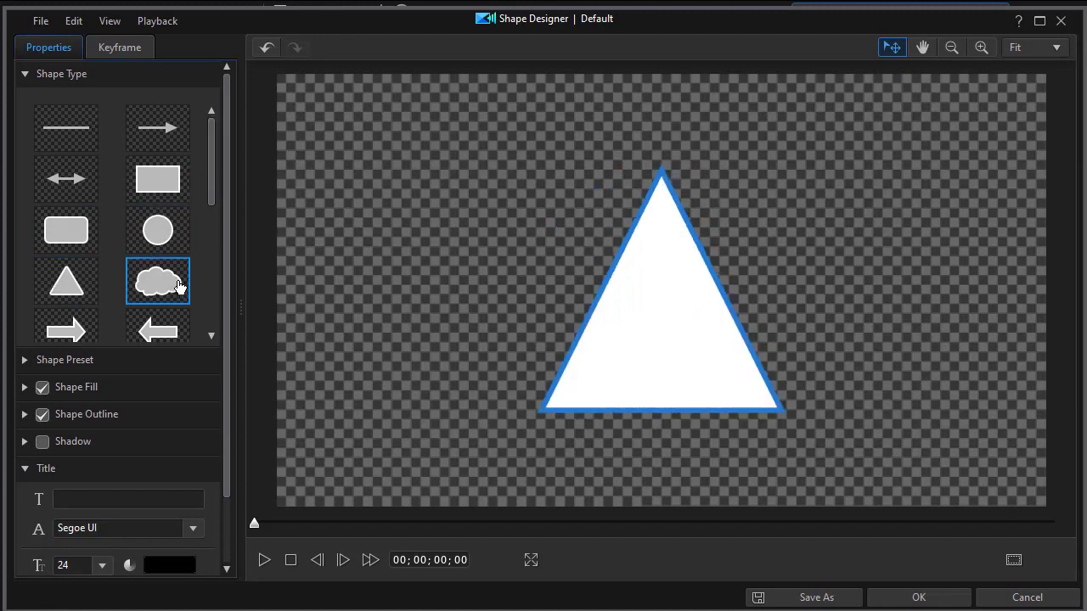
drag(213, 181, 217, 245)
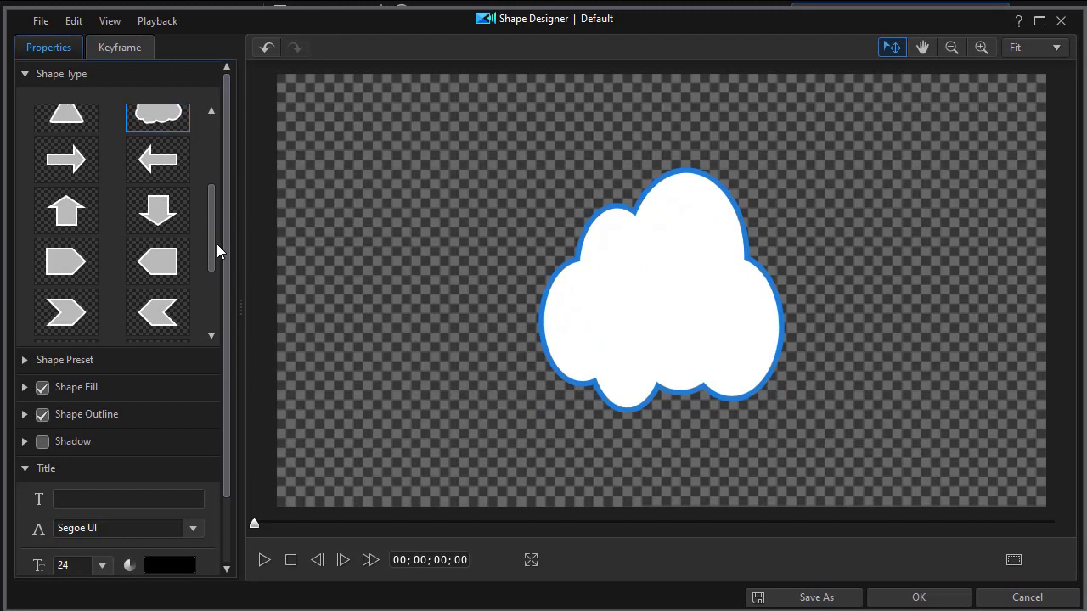
Try the right, left, up and down block arrows, both pentagons and both chevrons.
click(82, 170)
click(178, 168)
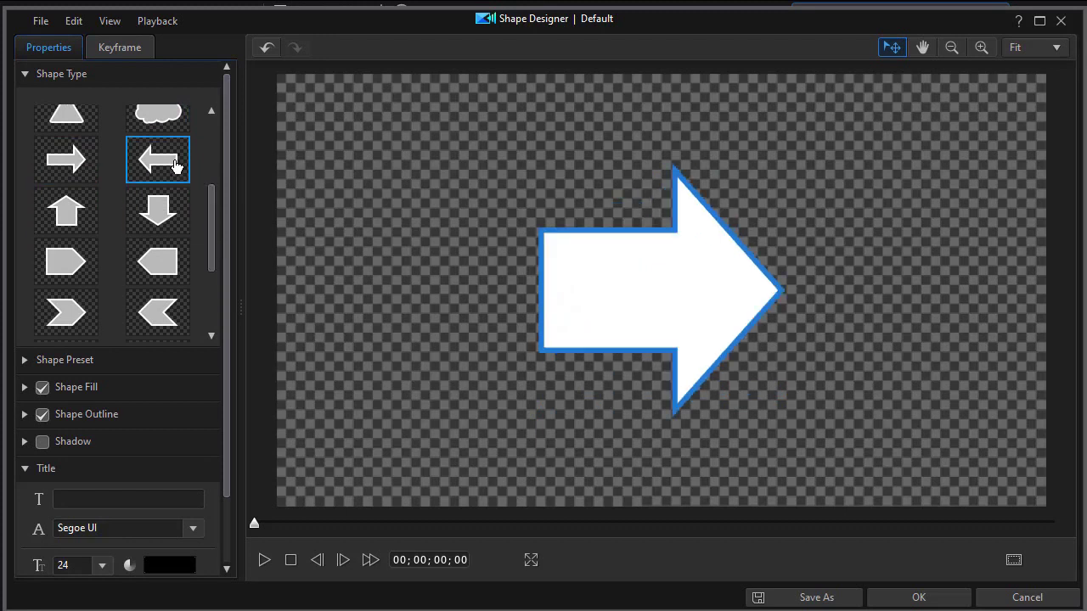
click(83, 224)
click(161, 215)
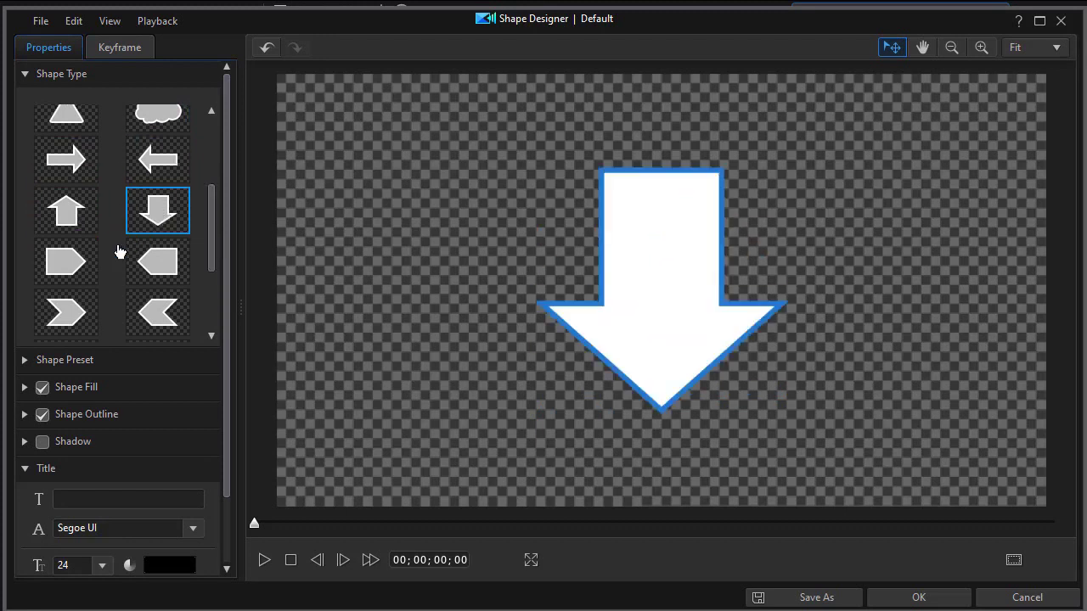
click(73, 268)
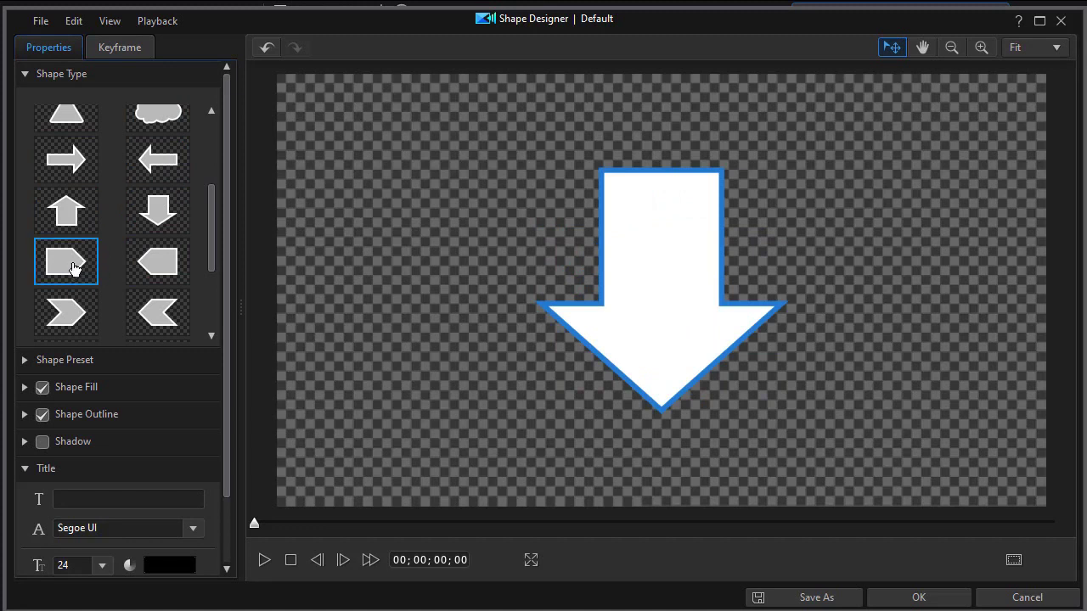
click(157, 269)
click(86, 316)
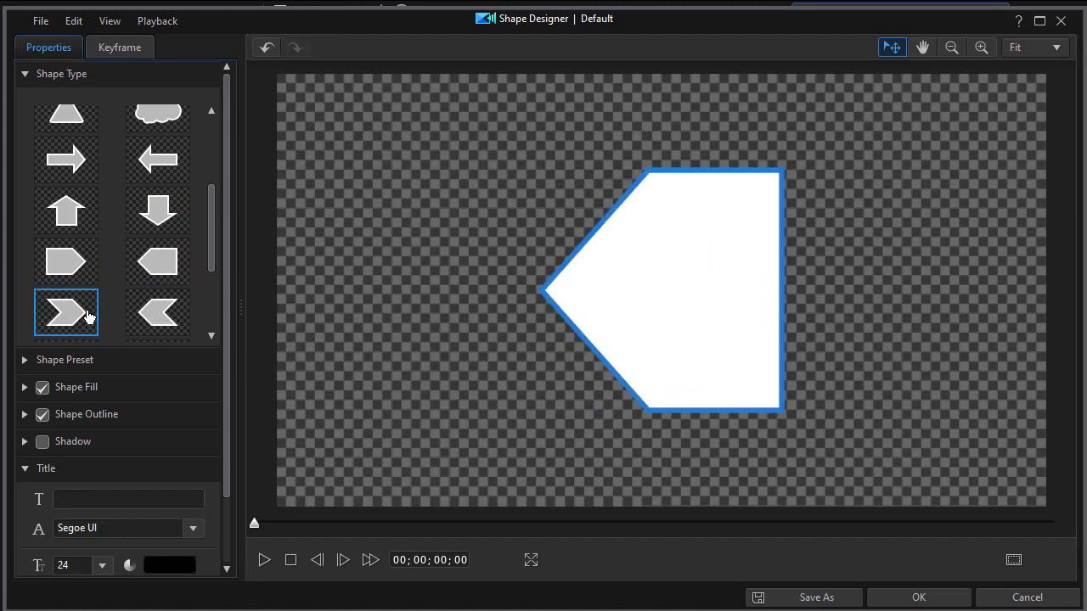
drag(209, 254, 208, 275)
click(157, 257)
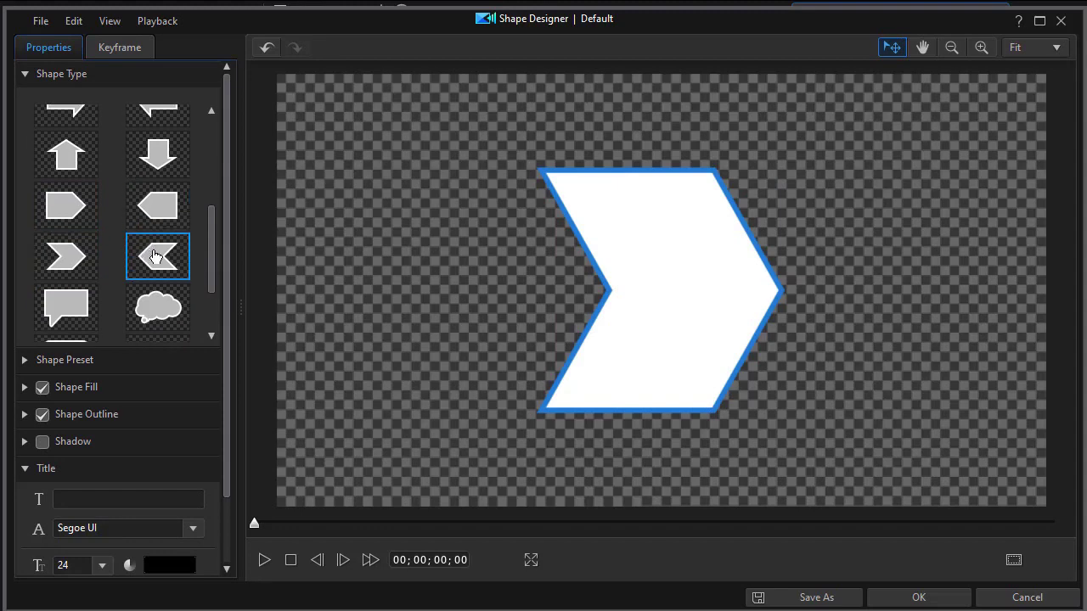
drag(211, 260, 213, 309)
Try the square, rounded, cloud and oval speech bubbles, ending on the line callout rectangle.
click(83, 215)
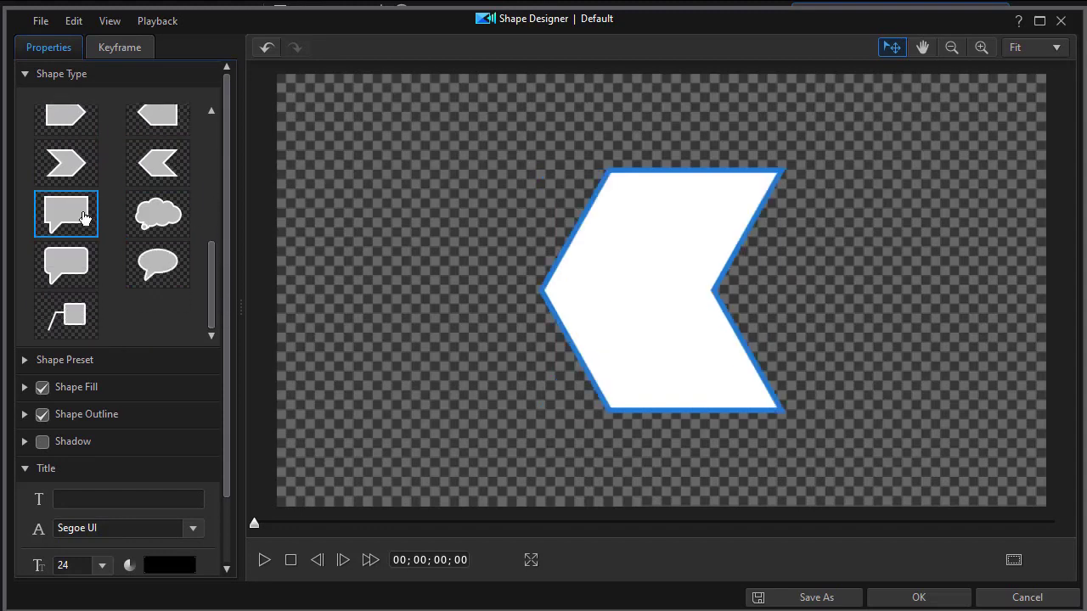
click(77, 263)
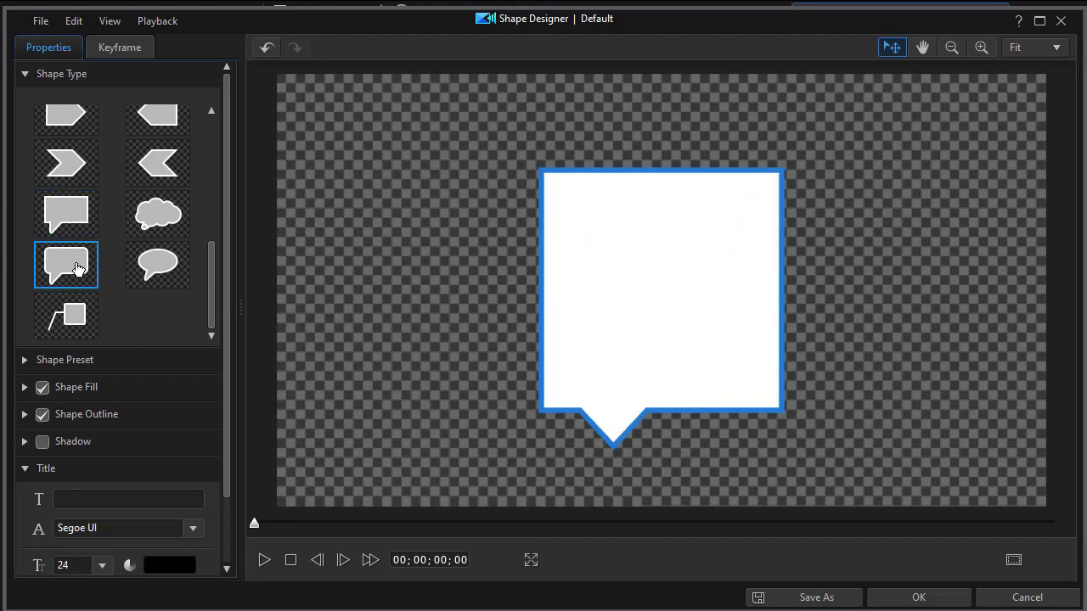
click(169, 222)
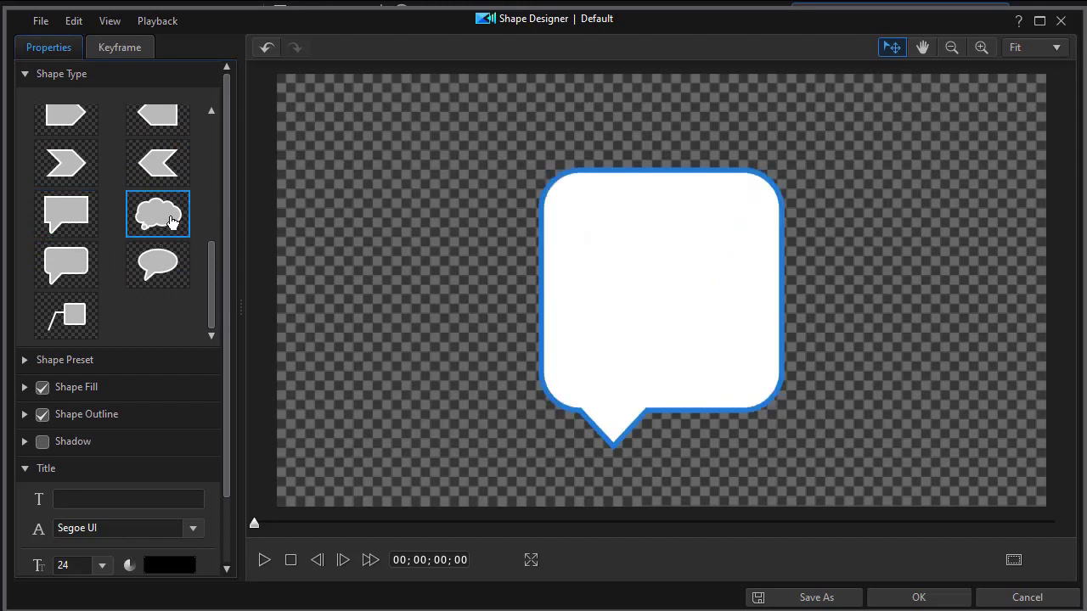
click(157, 265)
click(91, 313)
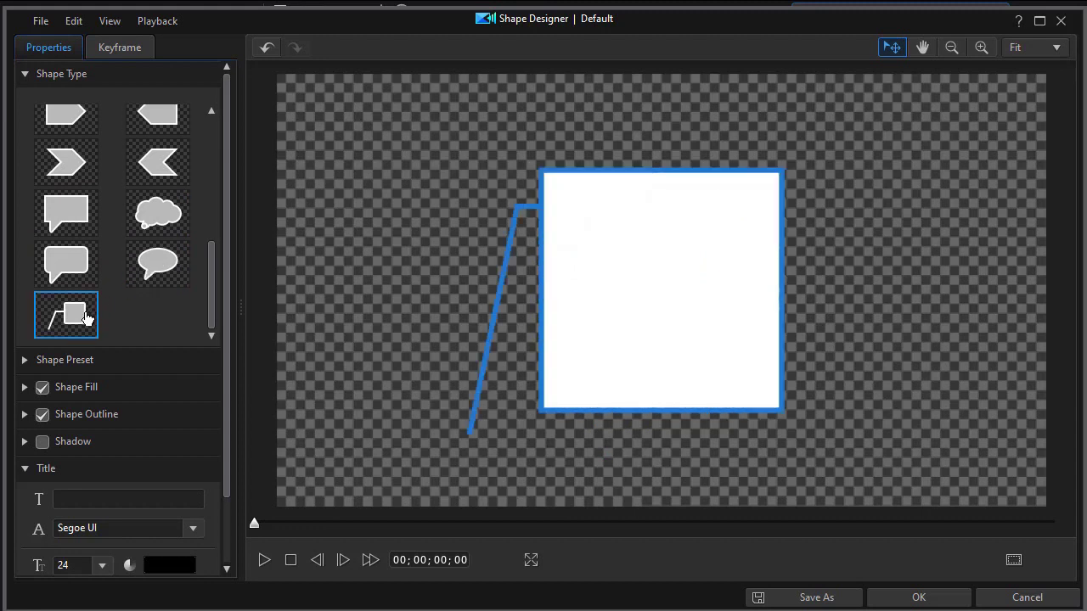
scroll(211, 309, up, 1)
drag(208, 301, 219, 198)
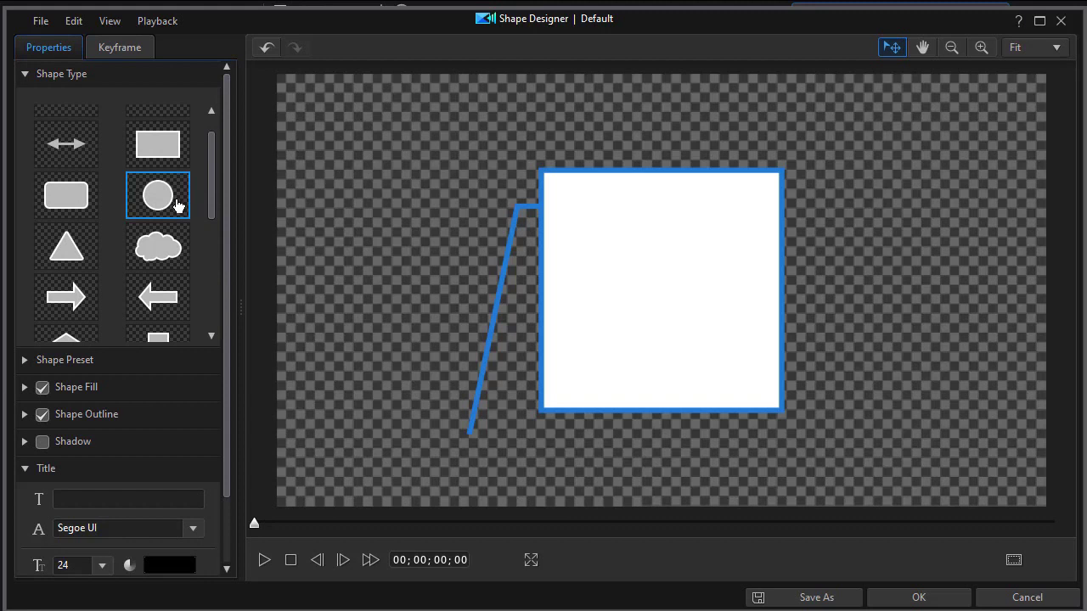
Switch the shape back to a circle and bring up the Shape Preset list.
click(173, 204)
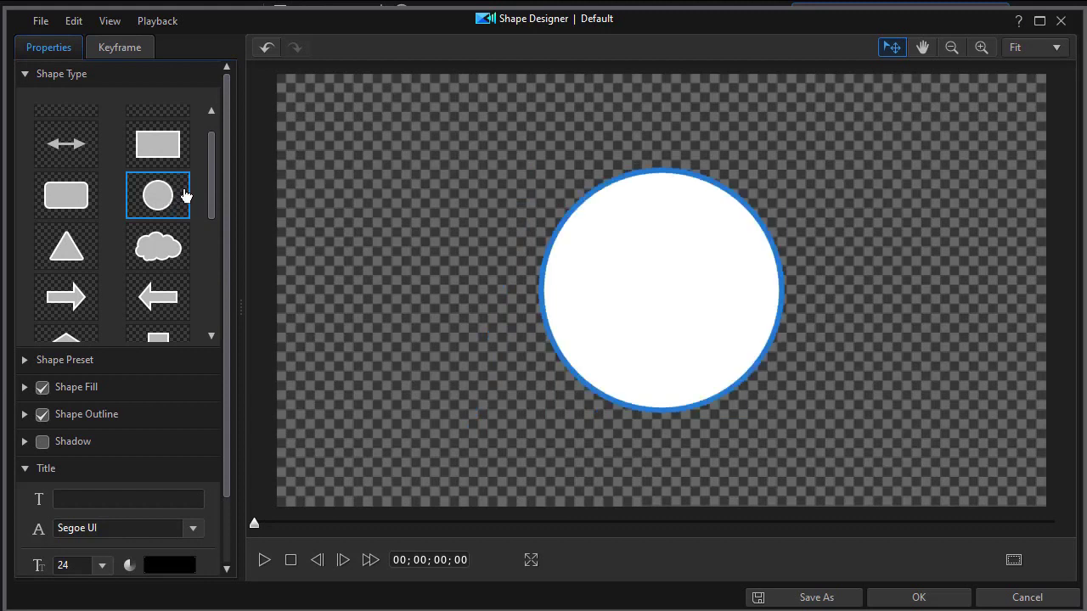
click(24, 74)
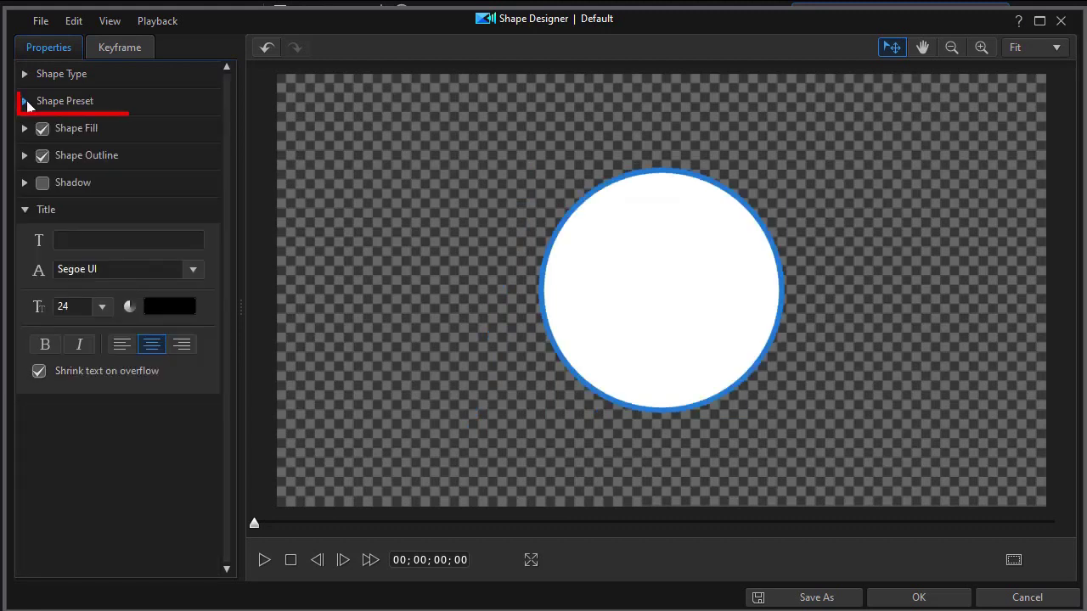
click(25, 102)
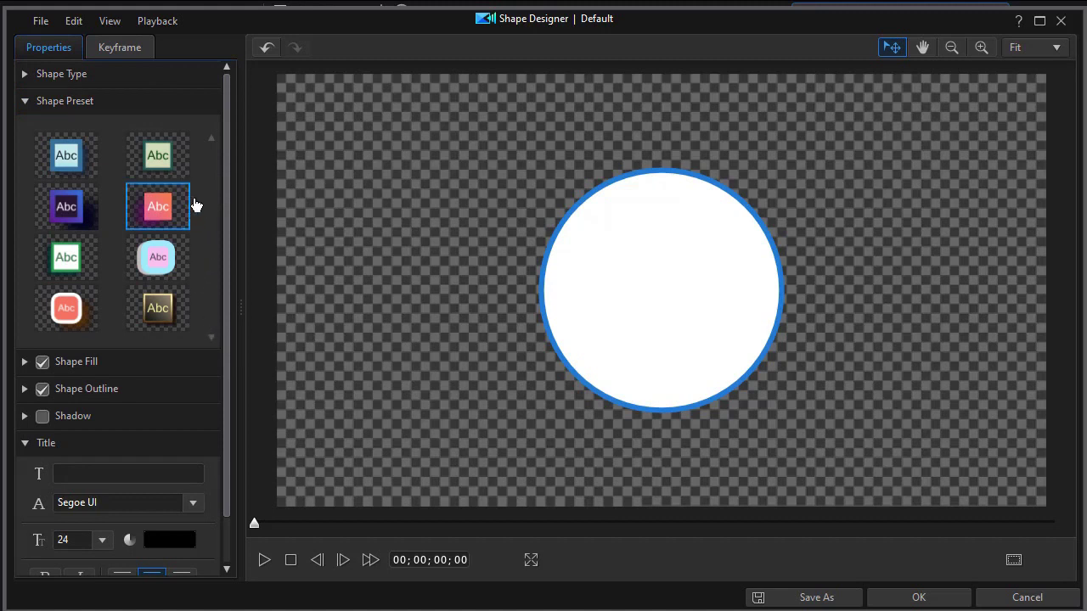
Try several presets, settling on the light-blue preset with blue outline and shadow.
click(81, 166)
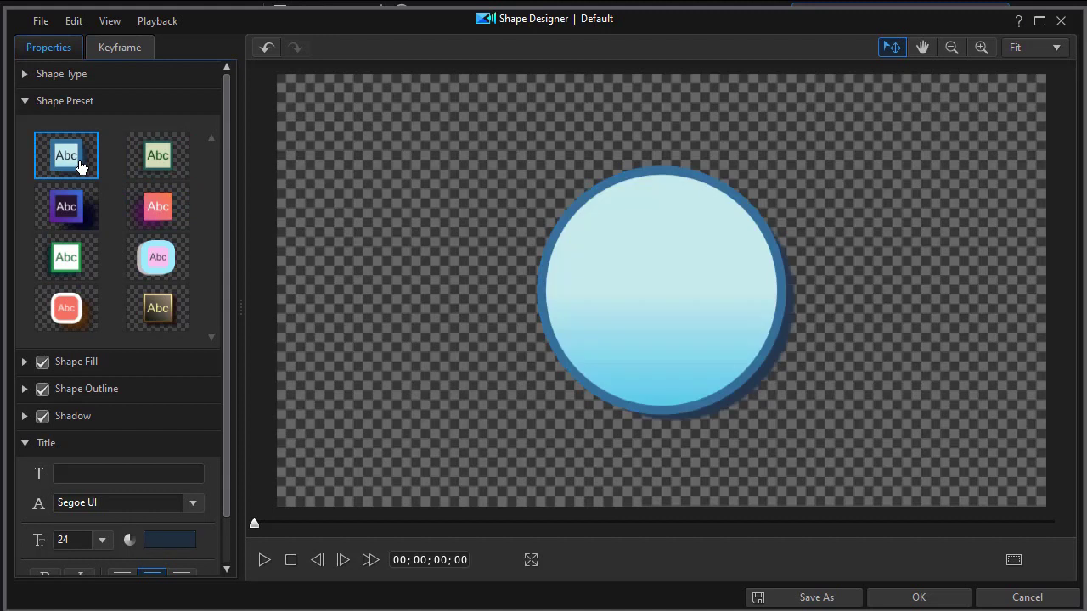
click(163, 255)
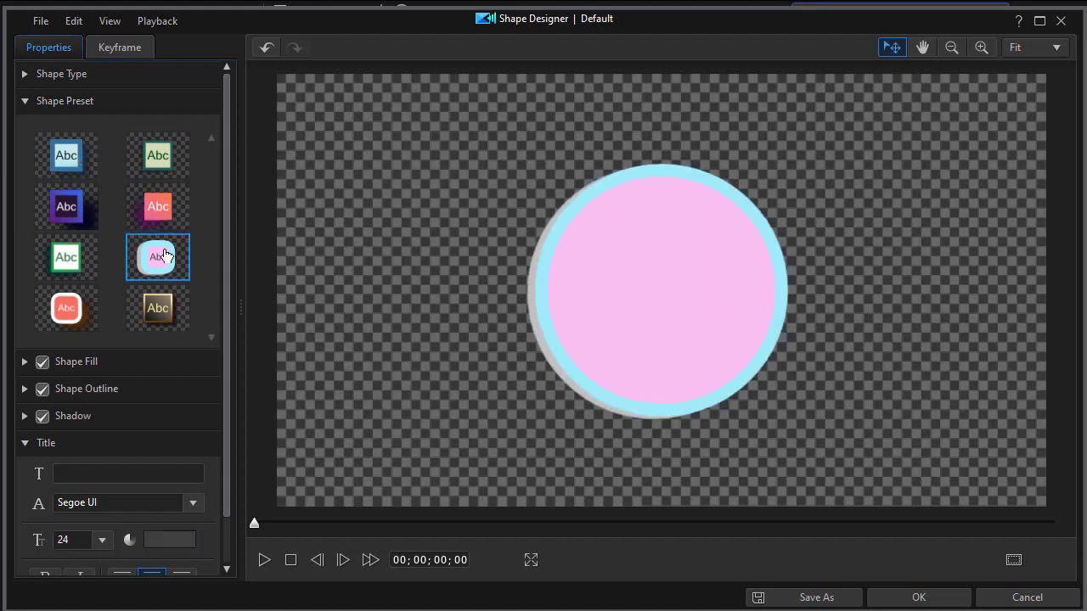
click(161, 304)
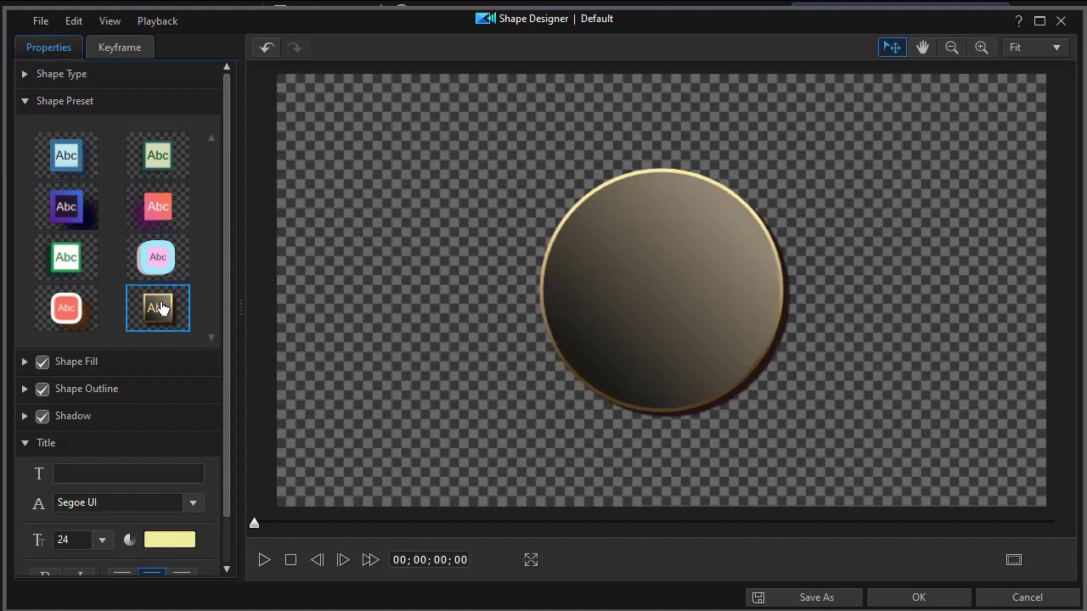
click(80, 313)
click(78, 267)
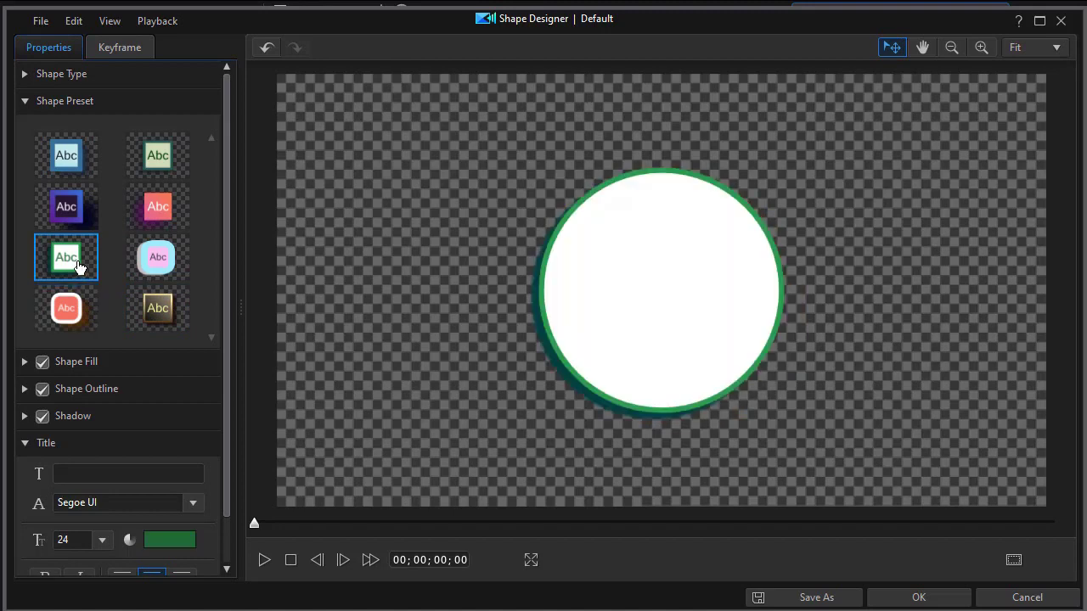
click(157, 177)
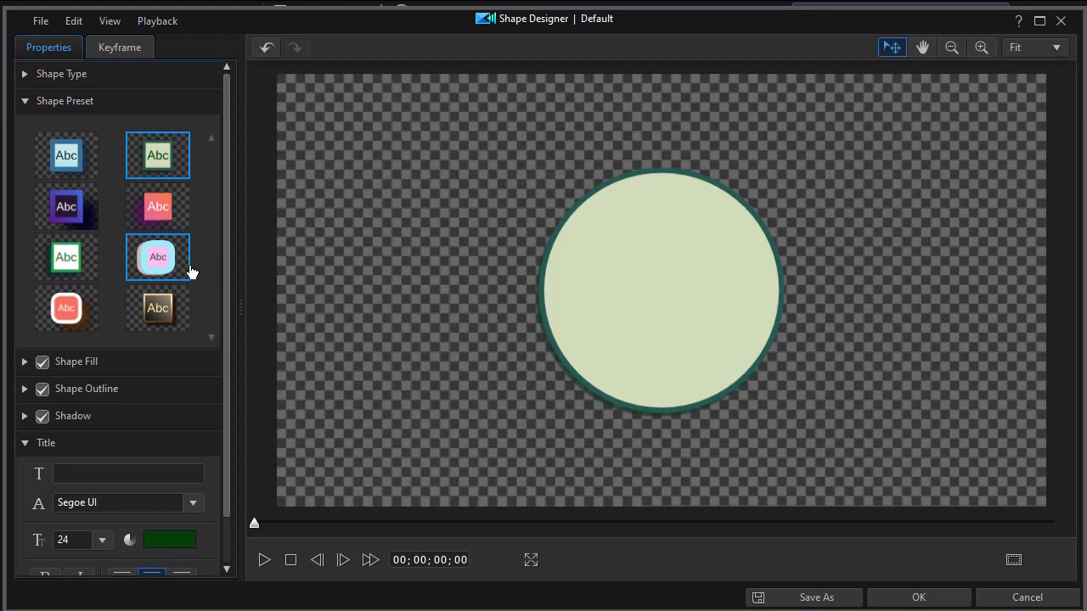
click(84, 170)
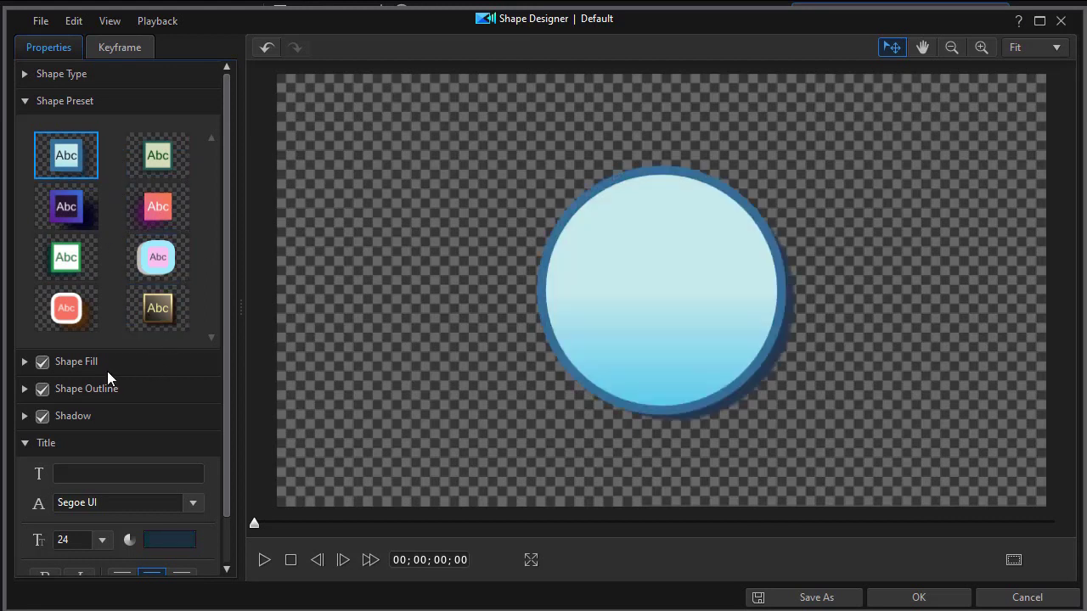
click(23, 362)
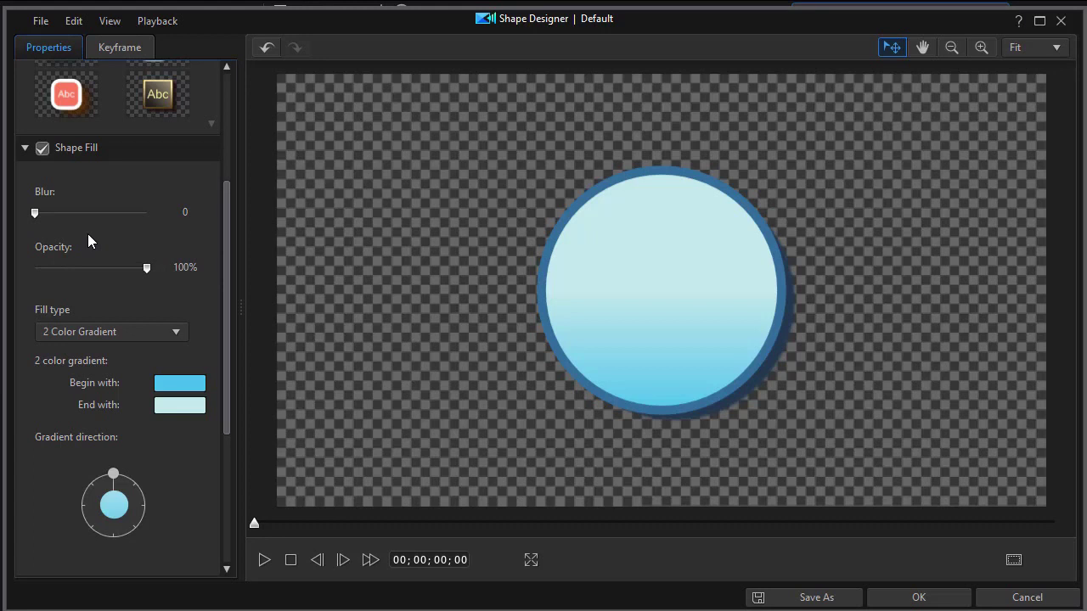
Set the circle's fill blur to 15, opacity to 86%, and gradient end colour to dark blue.
drag(38, 214, 132, 232)
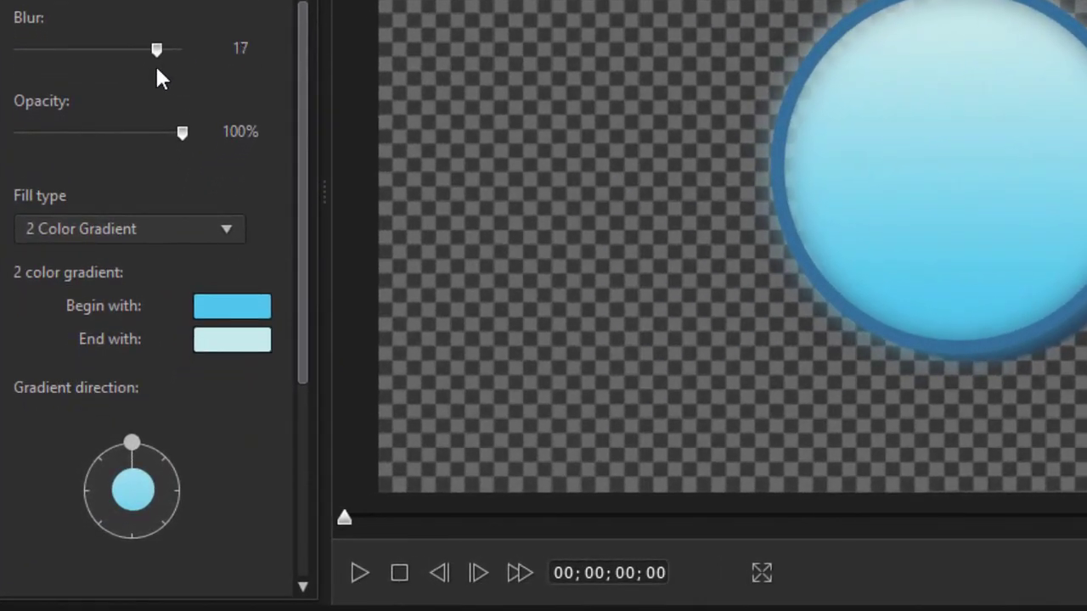
drag(157, 69, 146, 73)
drag(181, 134, 158, 134)
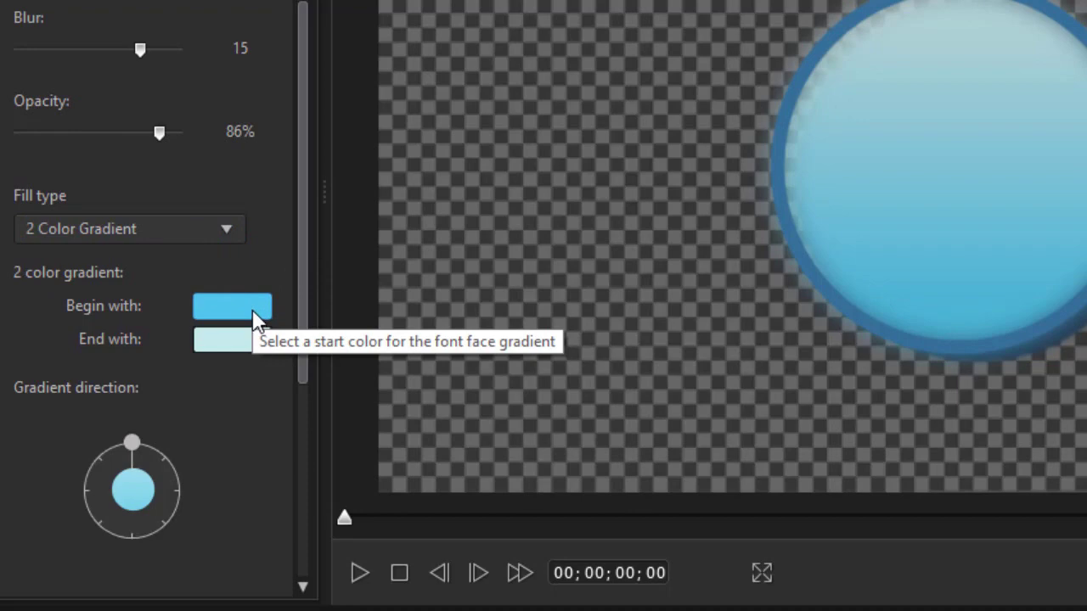
click(248, 344)
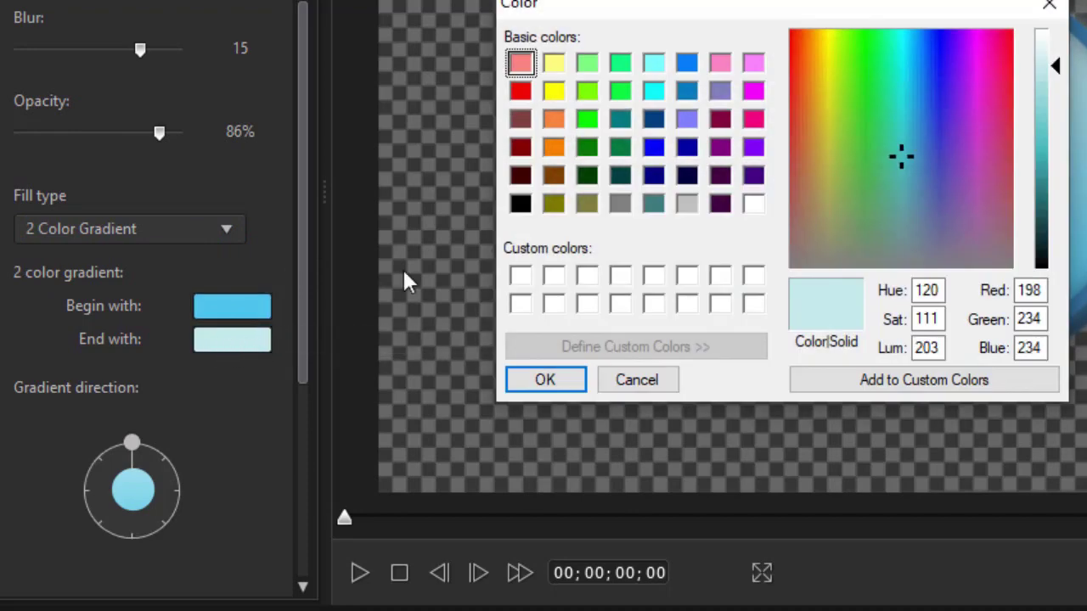
click(687, 147)
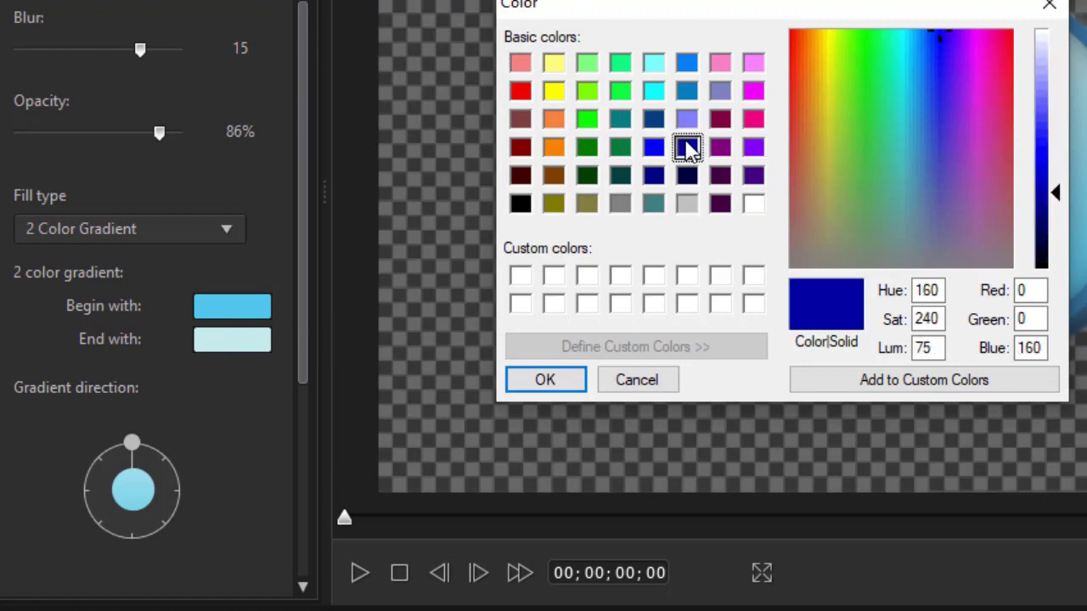
click(558, 388)
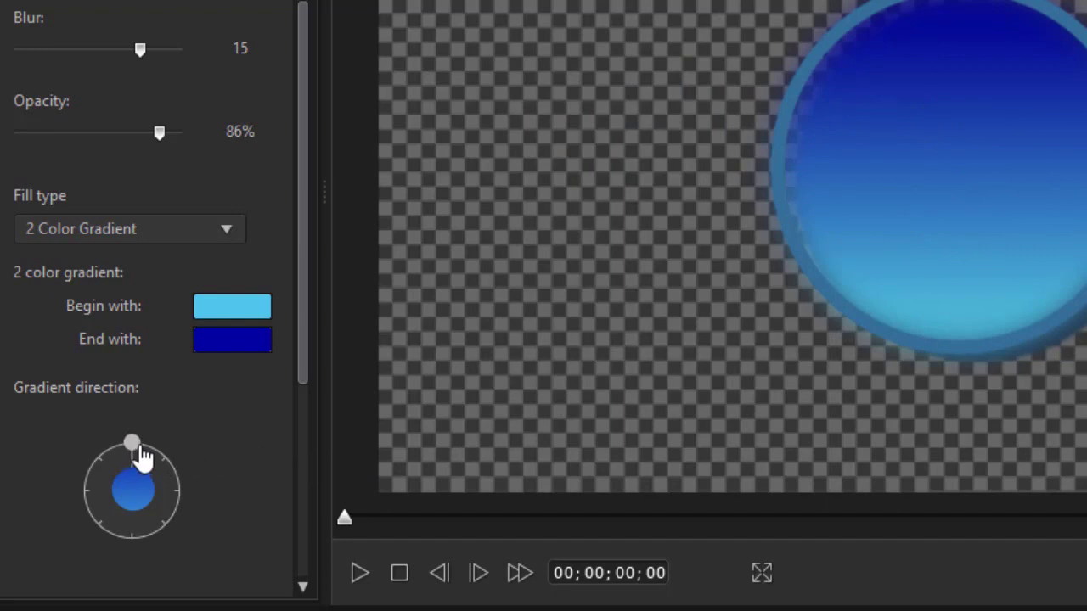
Turn the fill gradient horizontal, light blue on the left to dark blue on the right.
drag(138, 448, 166, 526)
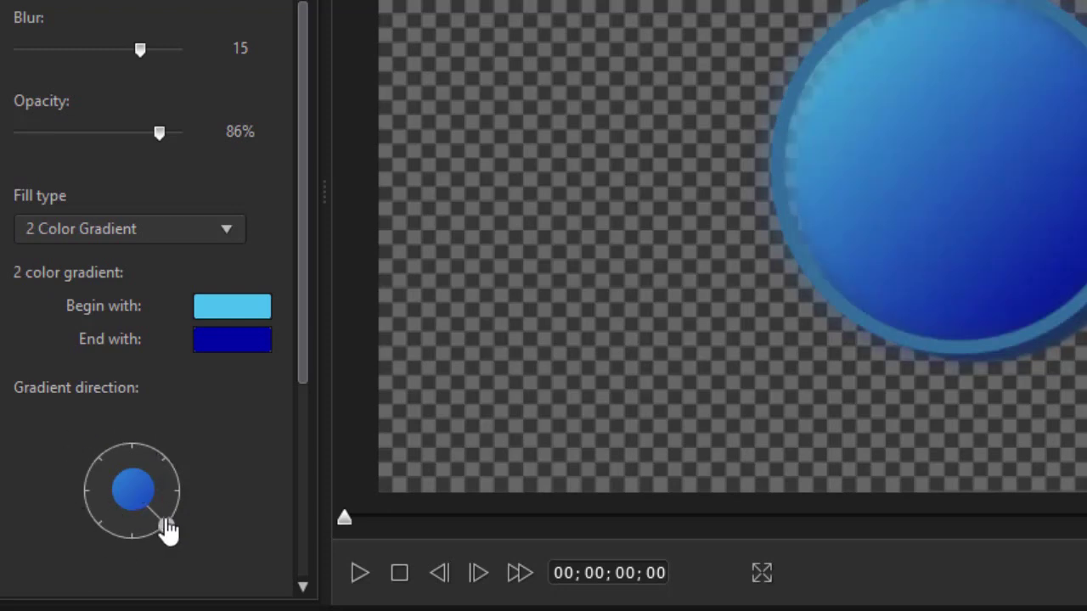
drag(166, 524, 179, 491)
scroll(60, 417, down, 3)
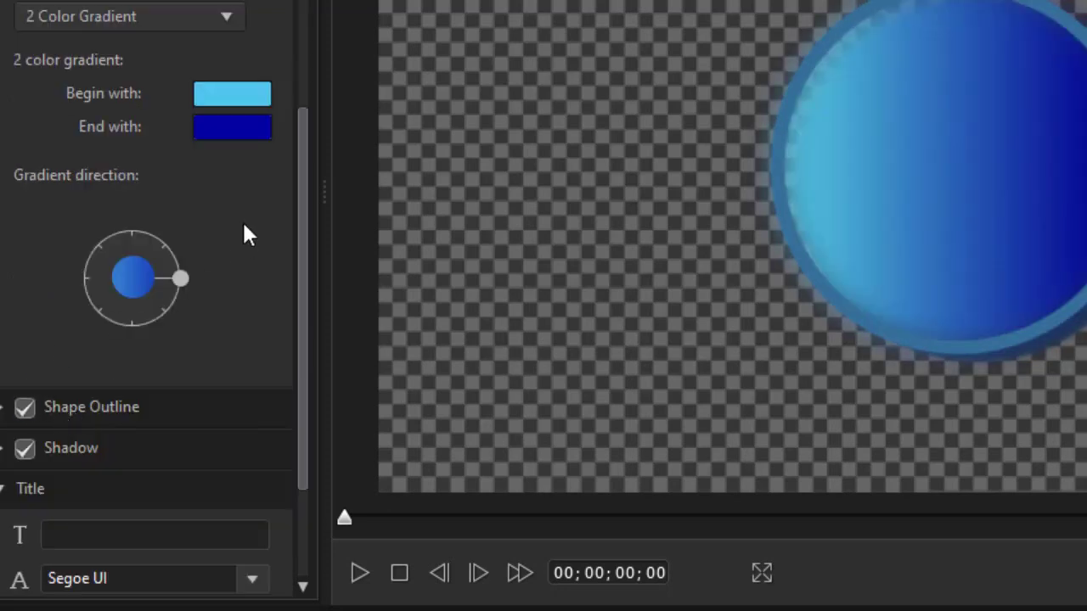
drag(311, 274, 326, 175)
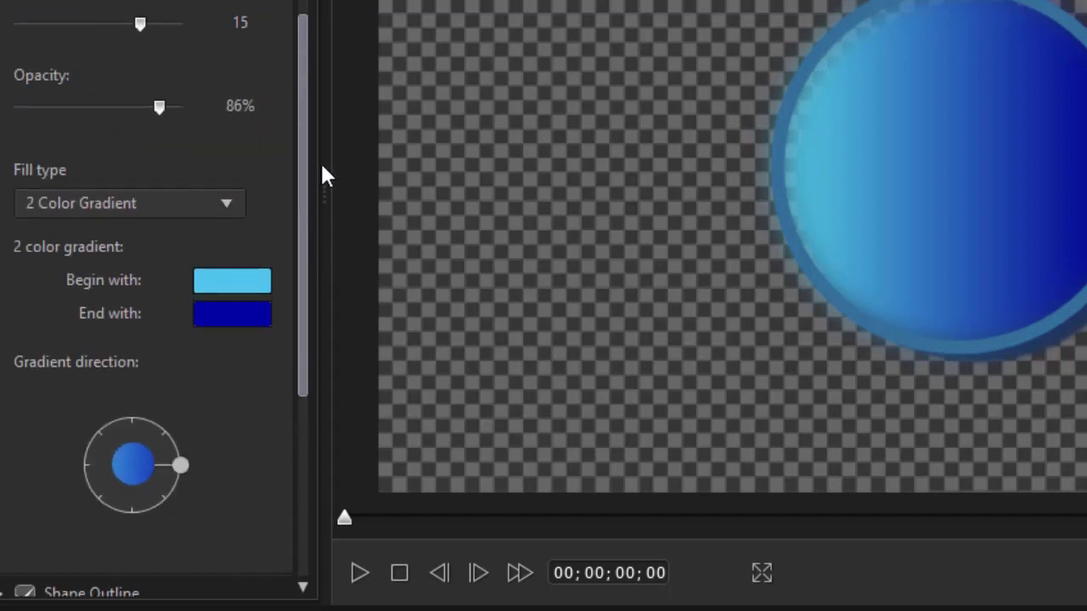
click(76, 195)
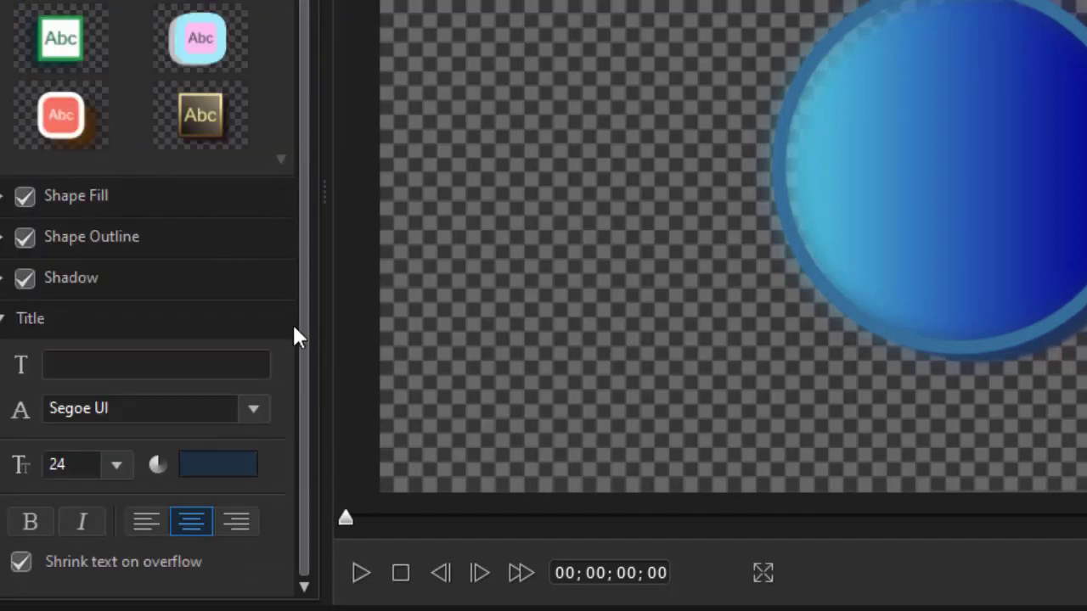
click(4, 246)
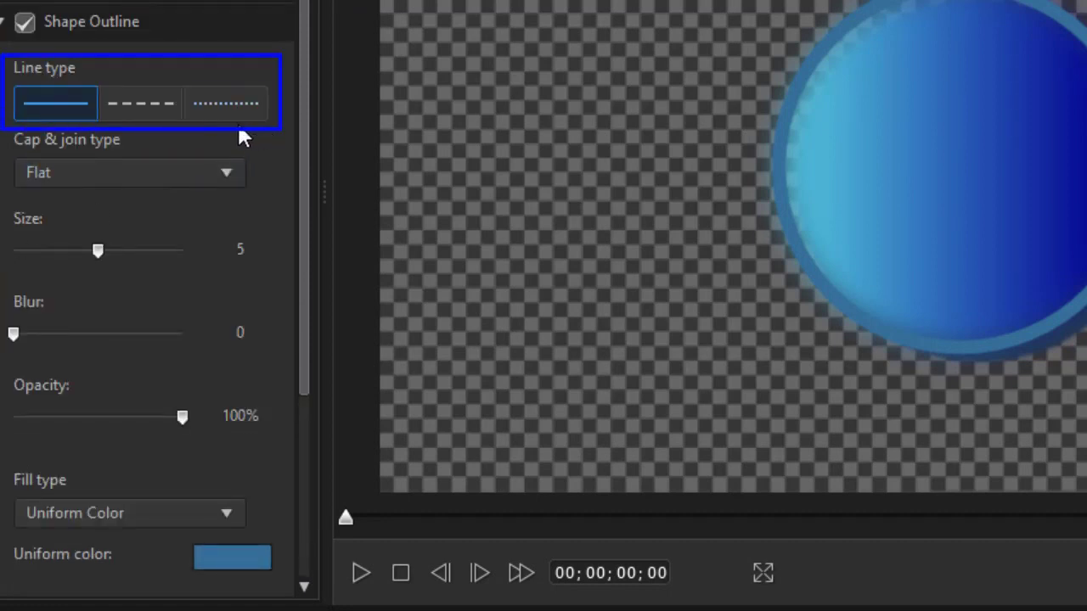
Try dashed and dotted outlines, return to solid, and test a different cap and join style.
click(136, 110)
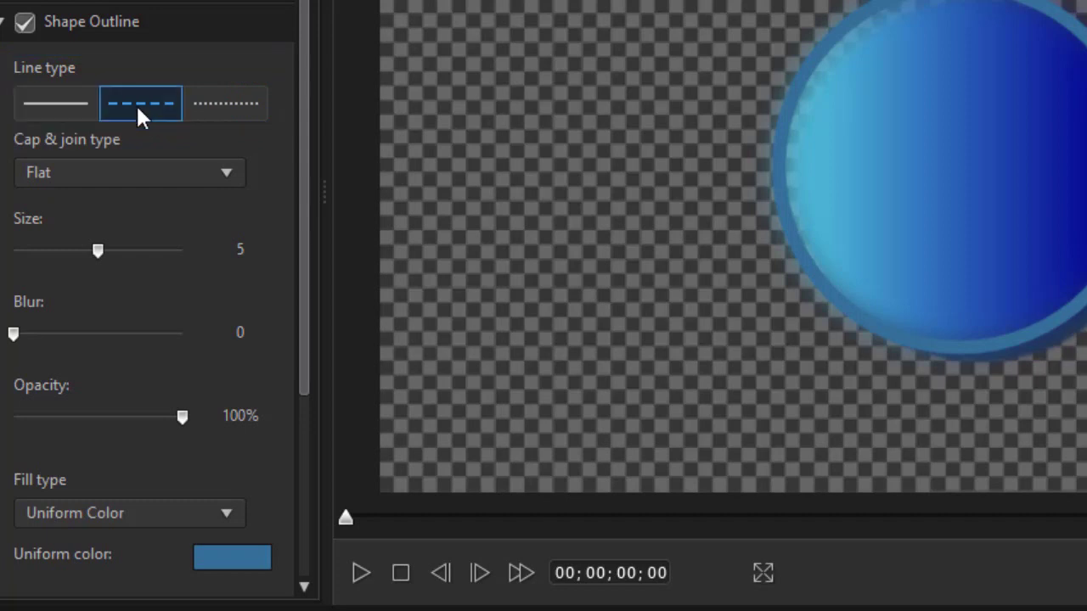
click(223, 107)
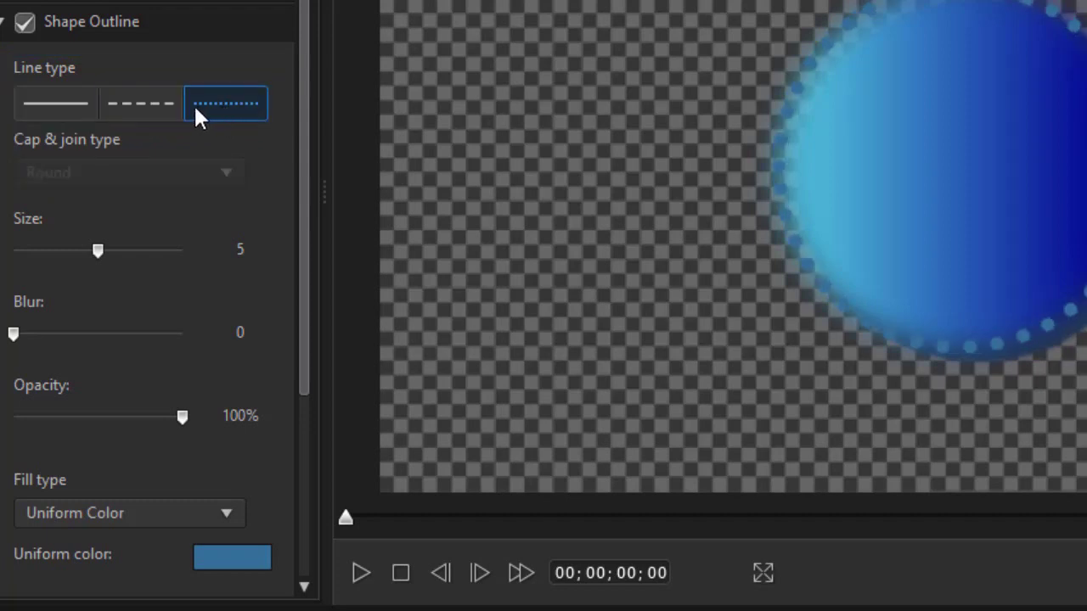
click(62, 101)
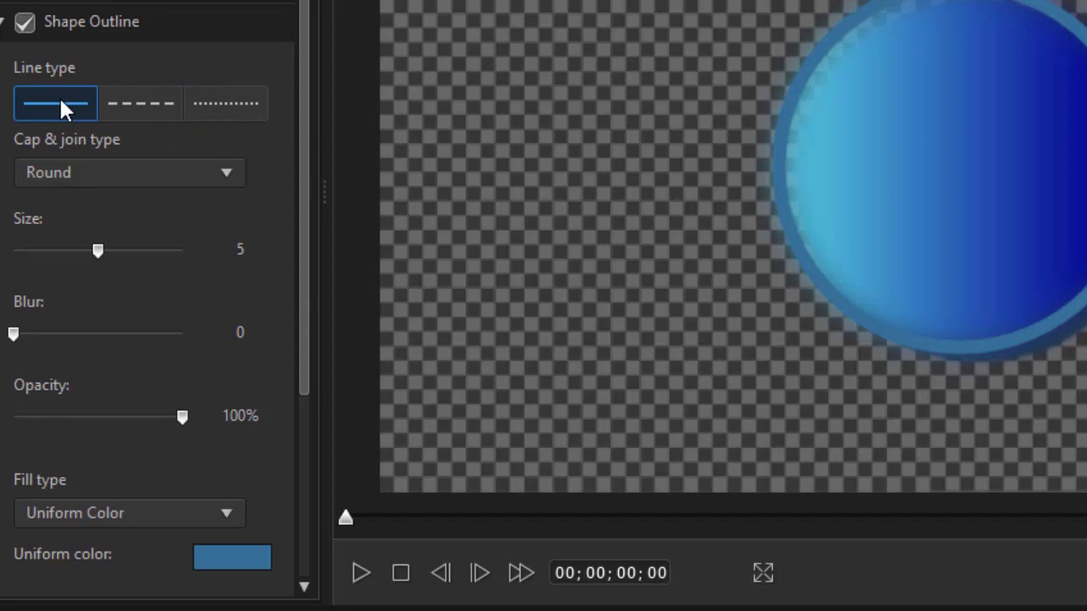
click(229, 174)
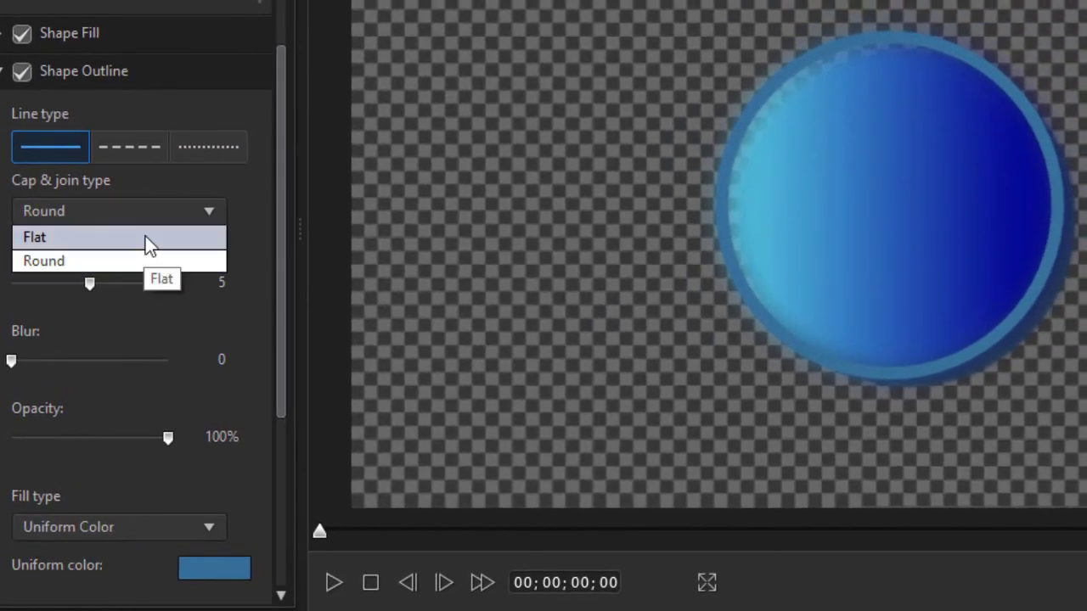
click(149, 243)
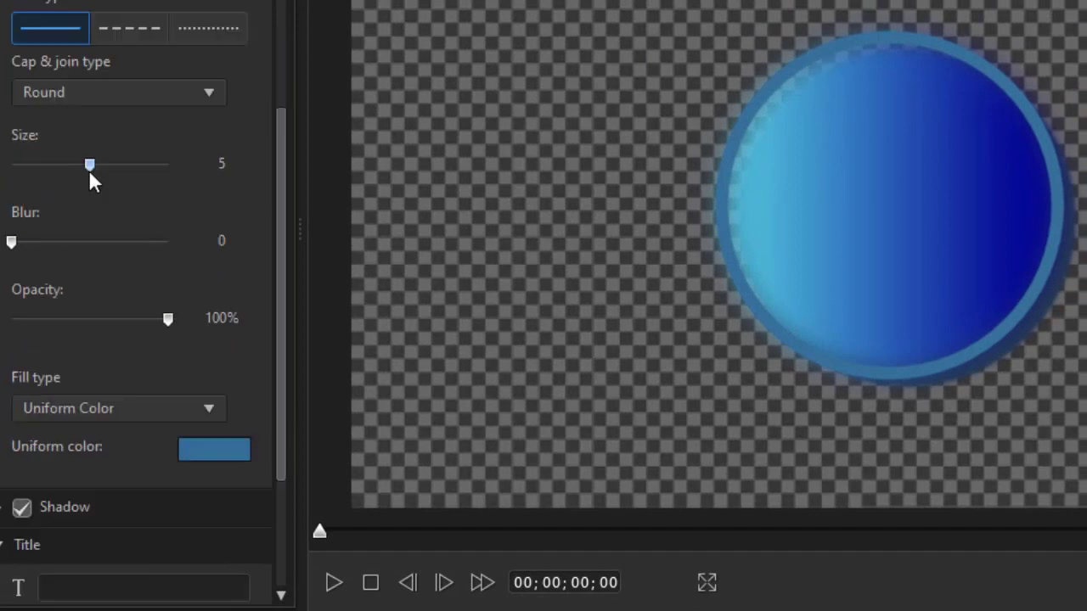
Thicken the circle's outline to size 10, keeping its blur at 0.
drag(91, 164, 199, 194)
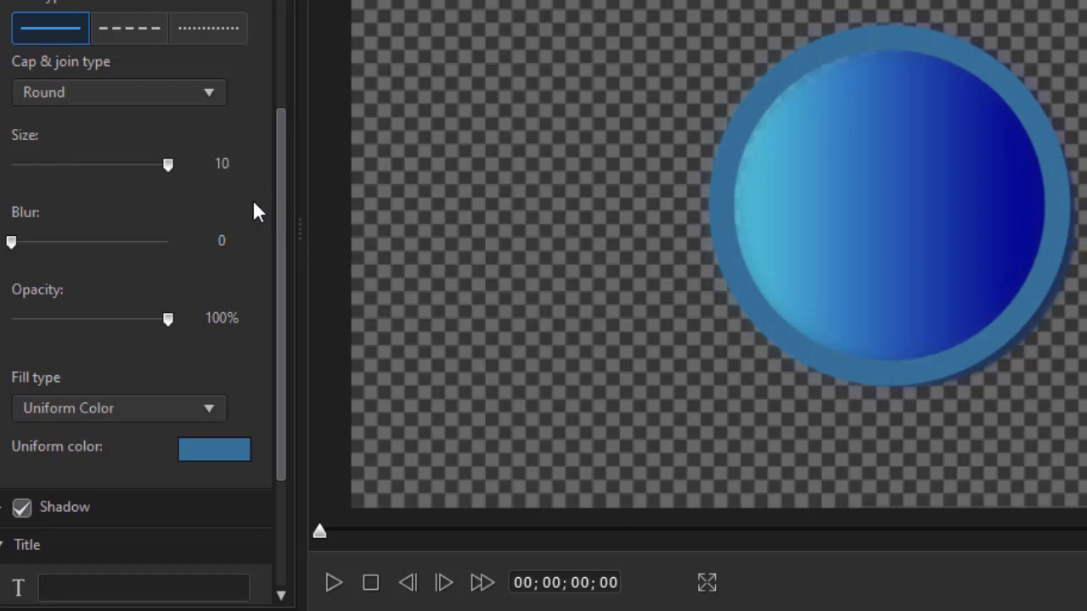
drag(181, 209, 259, 209)
mouse_move(14, 244)
mouse_down()
mouse_move(62, 246)
mouse_move(8, 242)
mouse_up()
drag(283, 277, 286, 349)
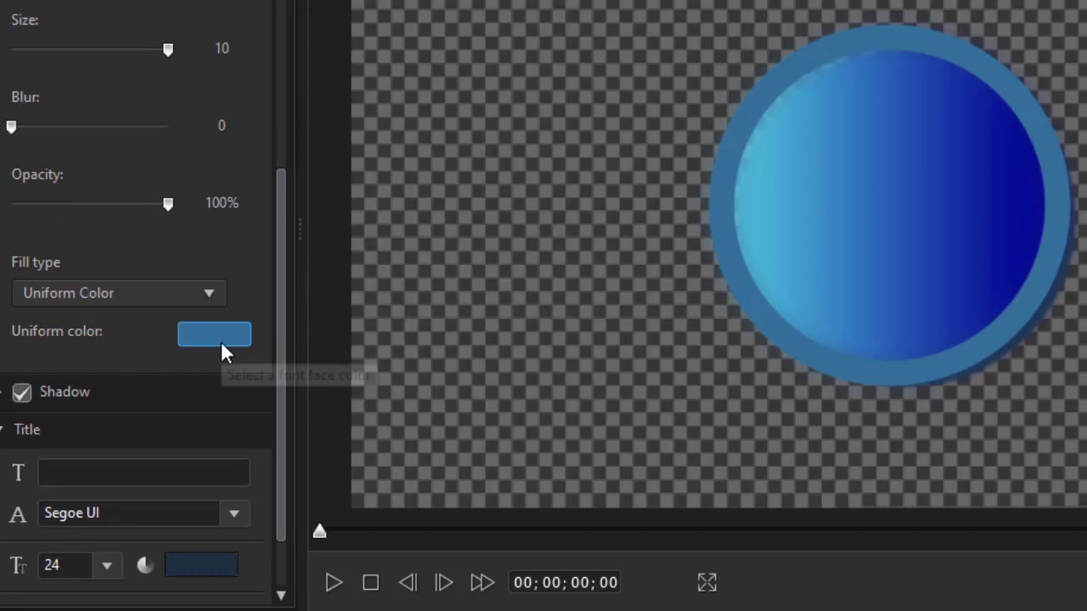
click(221, 341)
Make the outline a white 2 Color Gradient running horizontally, cream on the left.
click(698, 241)
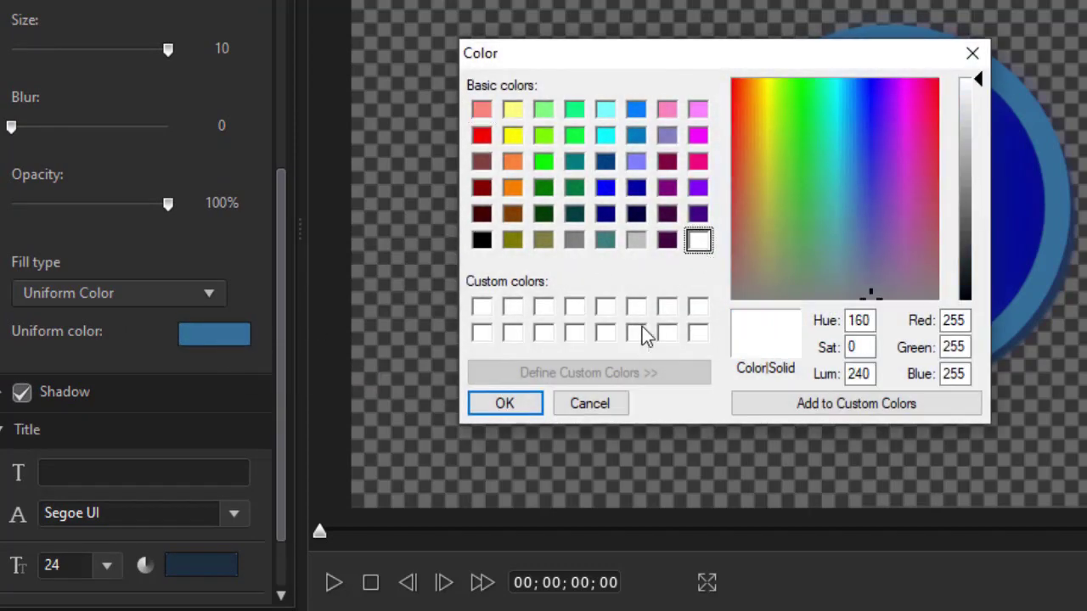
click(506, 402)
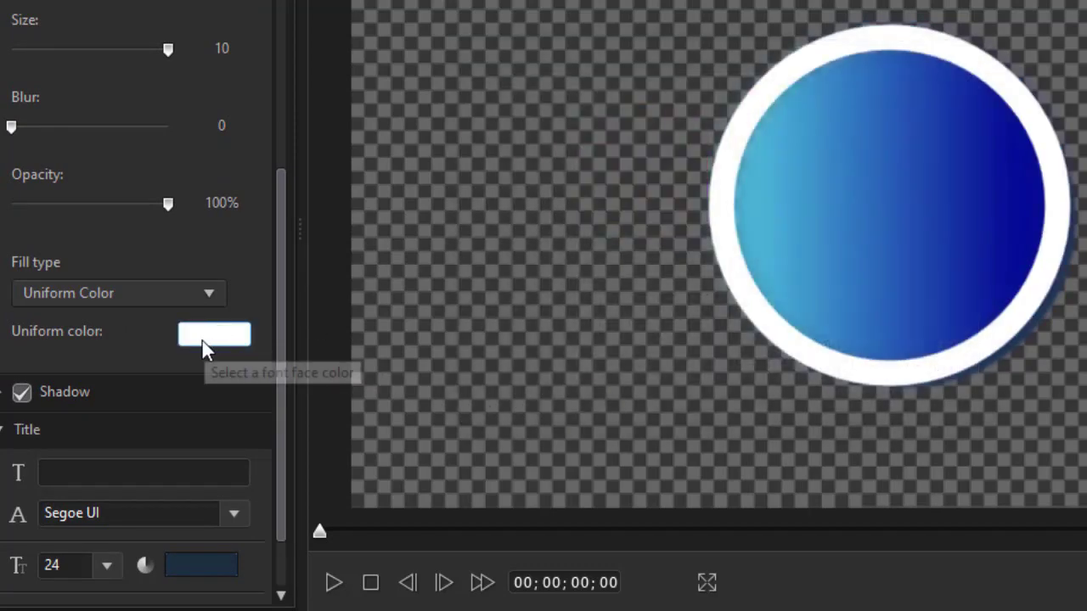
click(209, 295)
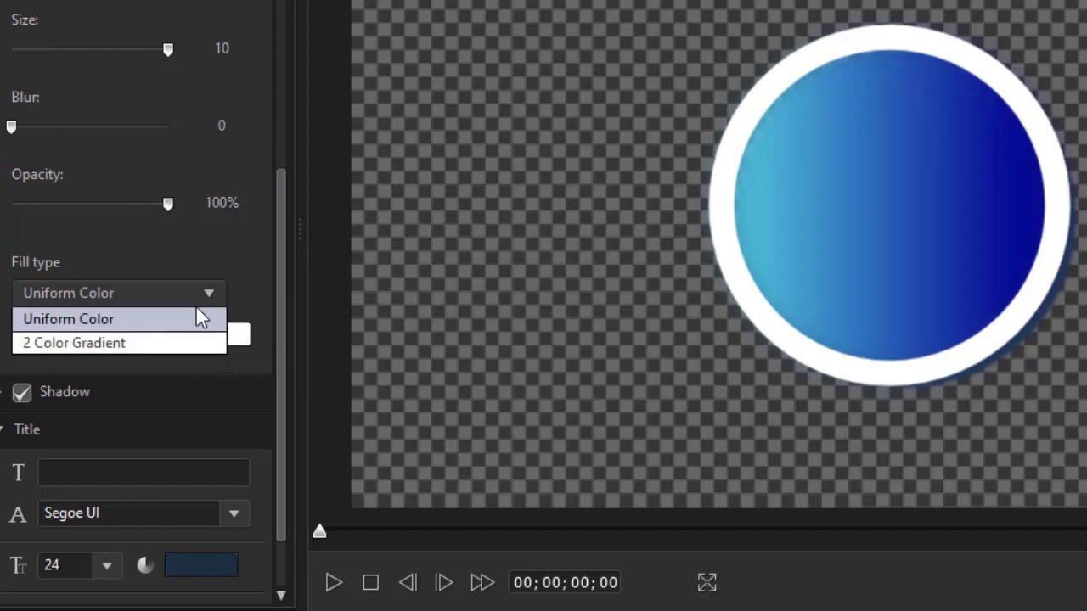
click(175, 344)
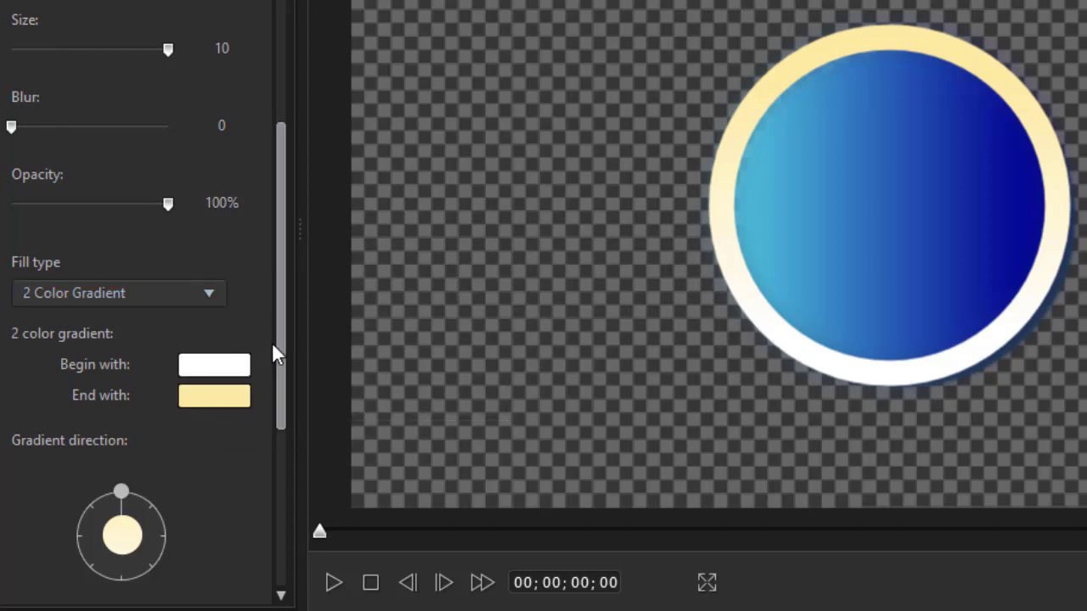
drag(278, 355, 286, 487)
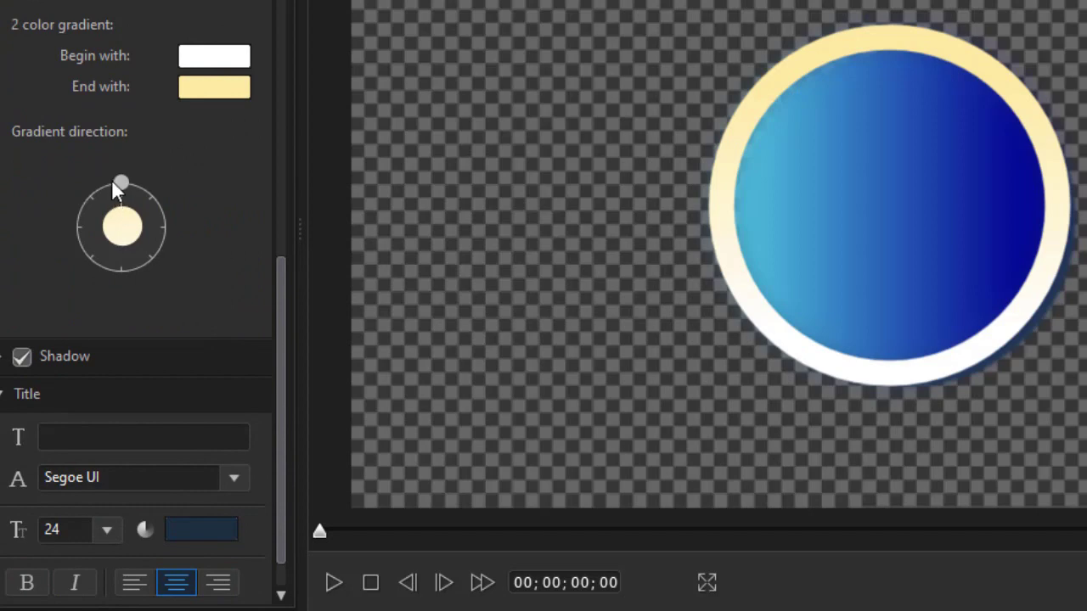
drag(121, 182, 73, 246)
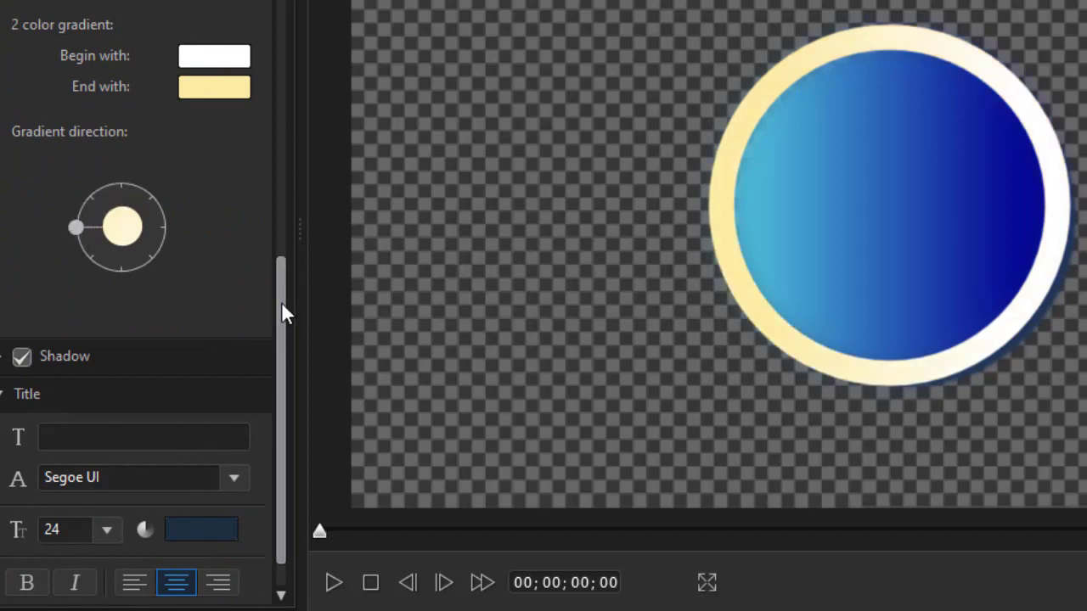
drag(281, 301, 259, 317)
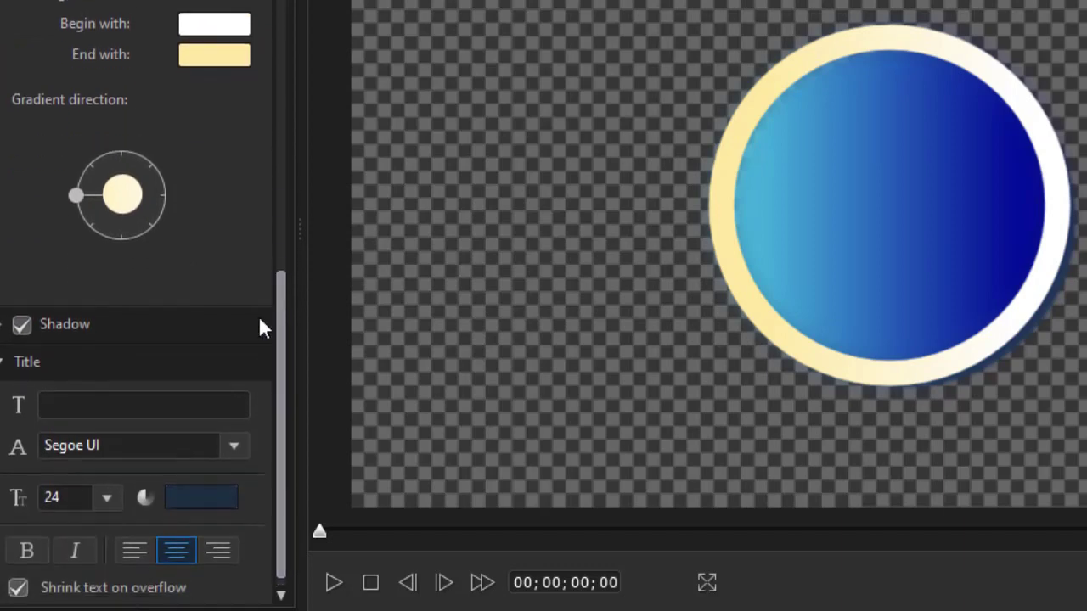
Set the shadow to apply to the outline only and adjust its distance to 8.3.
click(3, 335)
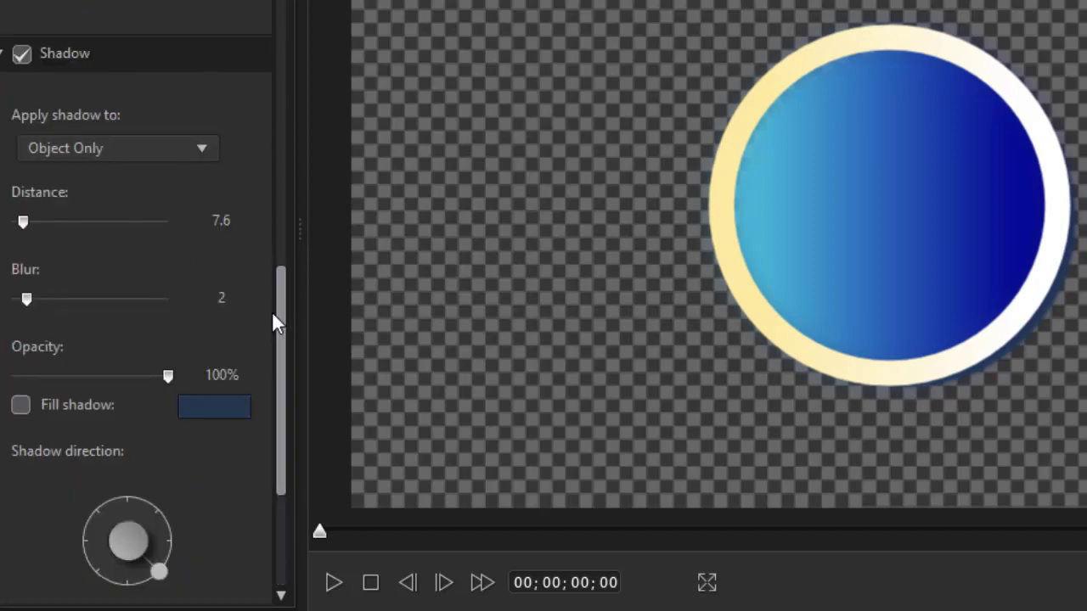
click(211, 155)
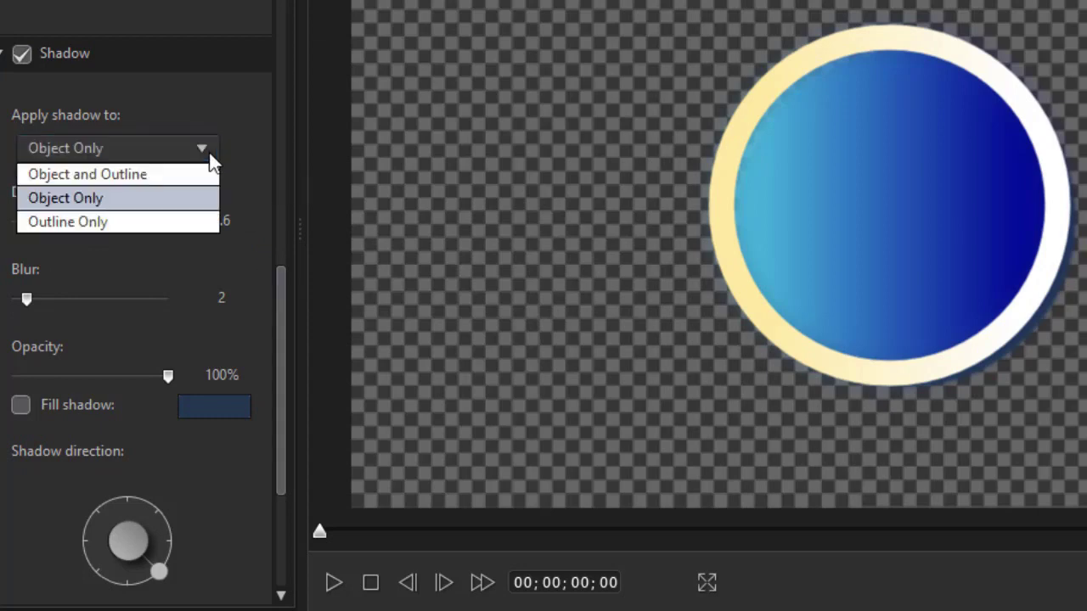
click(163, 174)
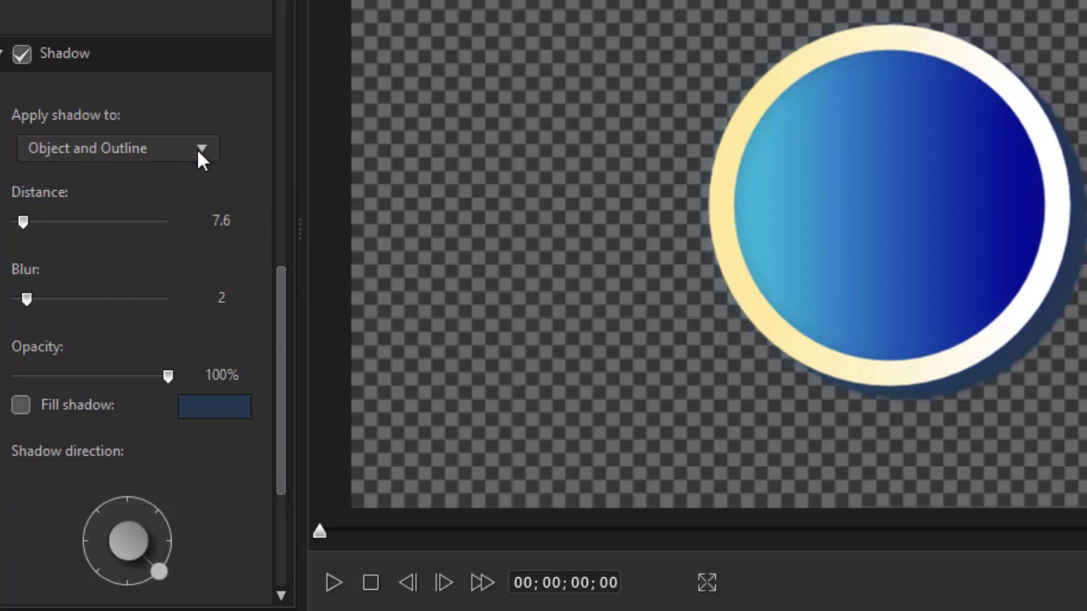
click(198, 148)
click(160, 222)
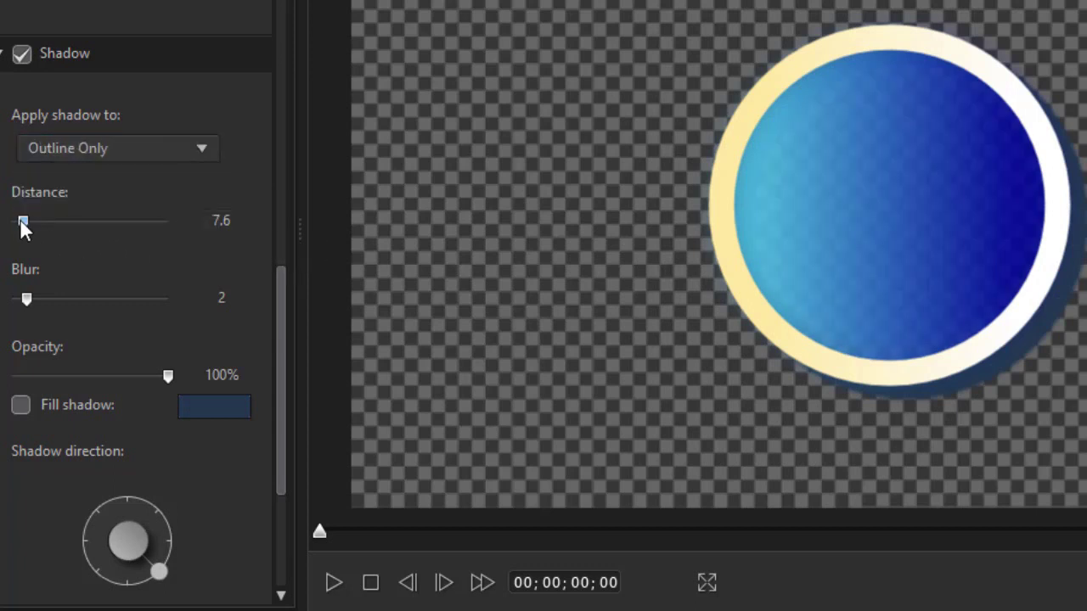
mouse_move(23, 222)
mouse_down()
mouse_move(58, 222)
mouse_move(25, 223)
mouse_up()
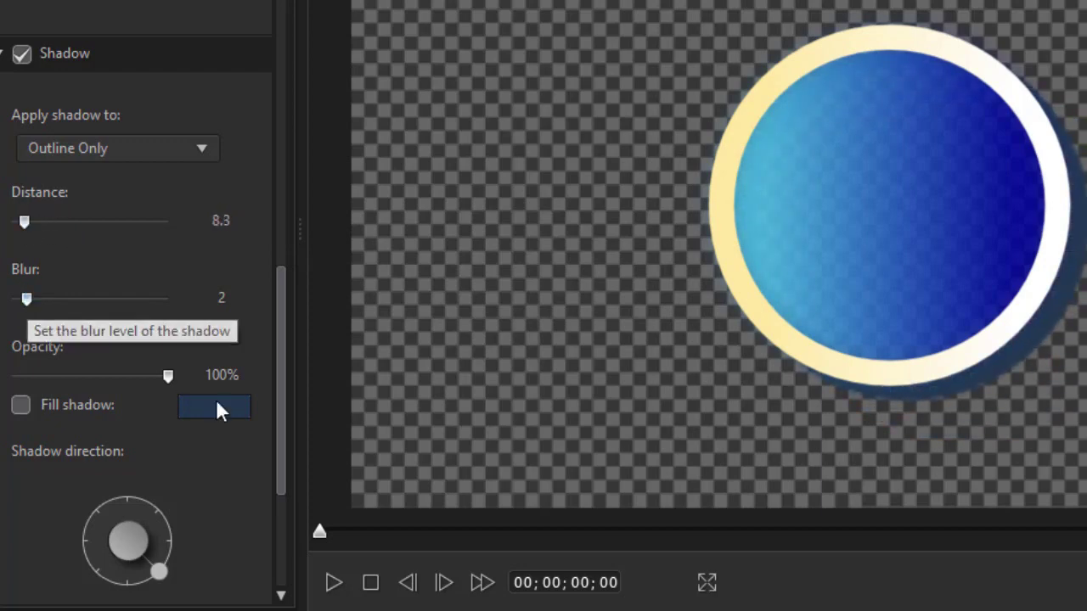
Give the shadow a solid grey fill and angle it to the circle's left.
click(21, 405)
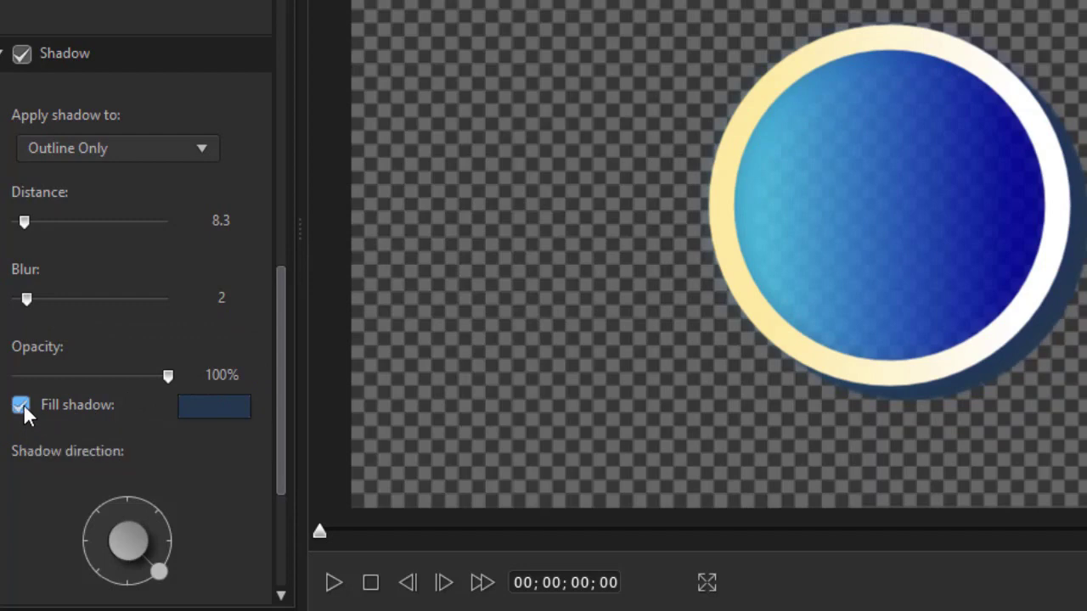
click(236, 406)
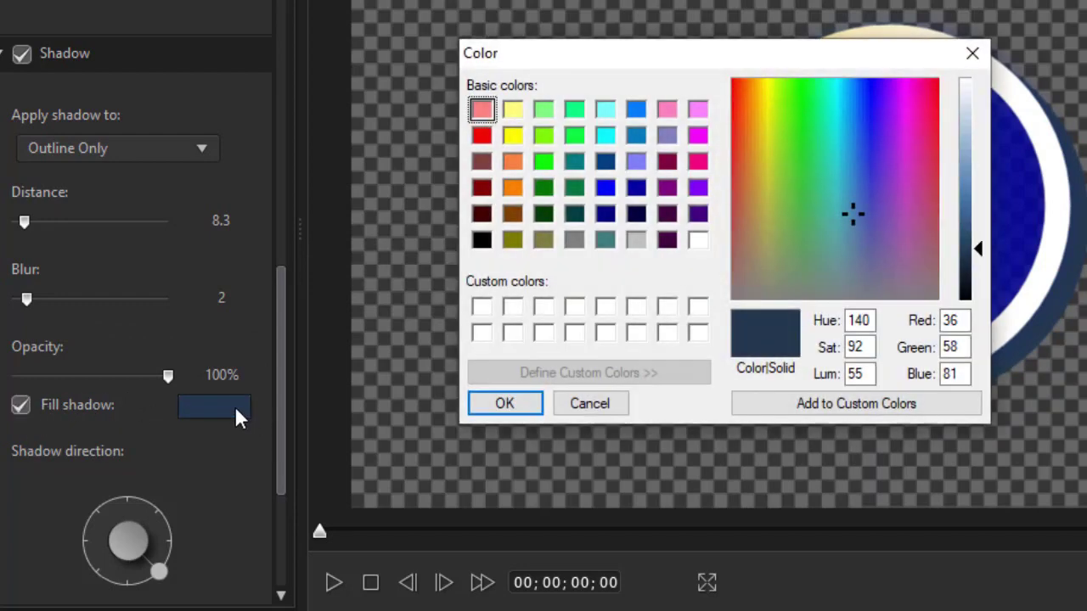
click(576, 242)
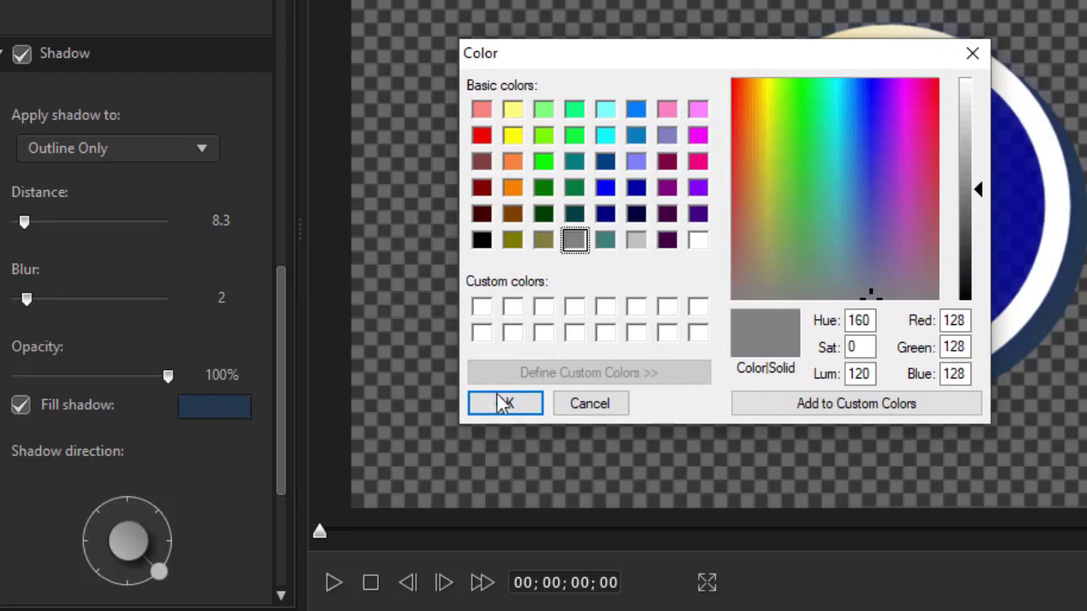
click(501, 403)
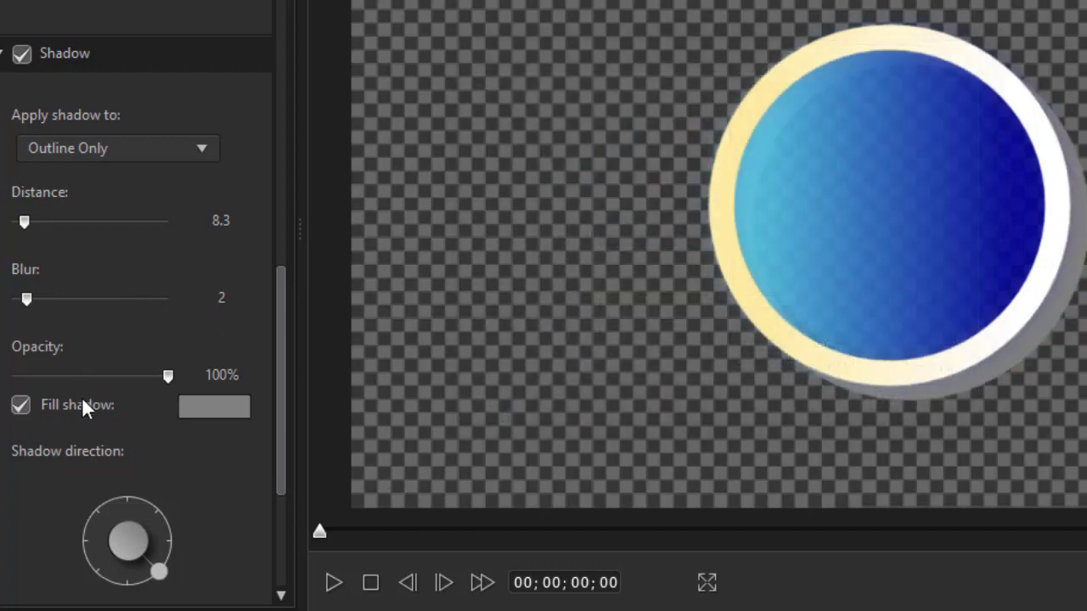
drag(161, 572, 42, 531)
drag(277, 391, 308, 512)
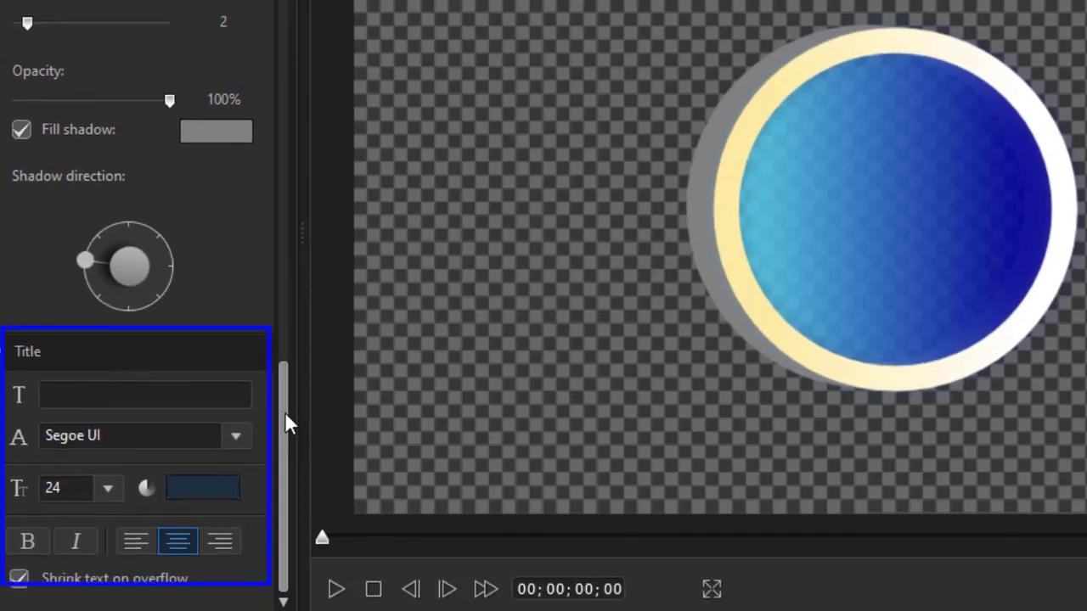
drag(286, 422, 286, 339)
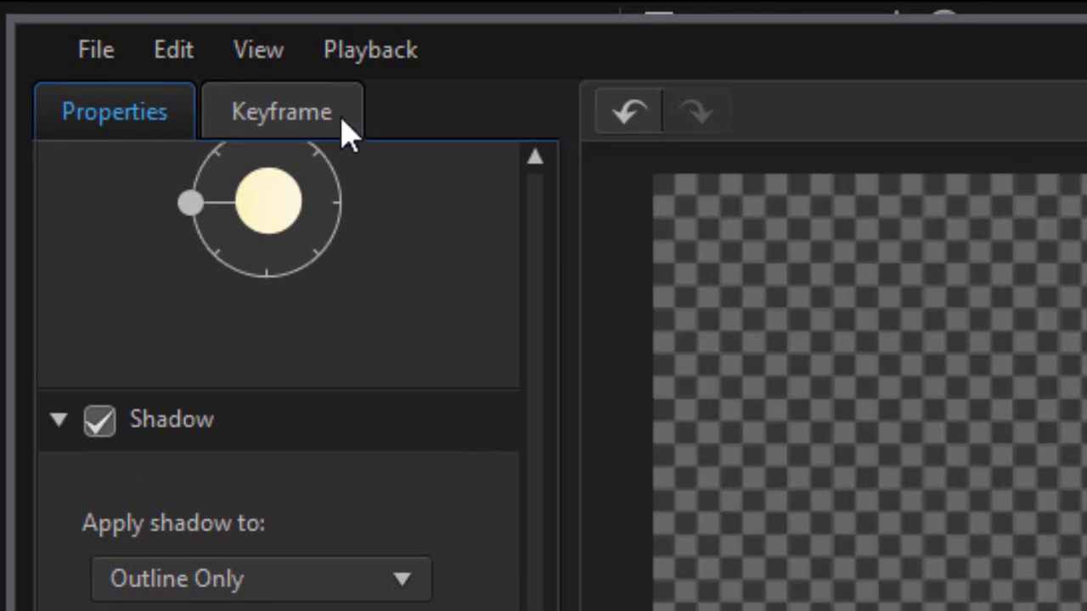